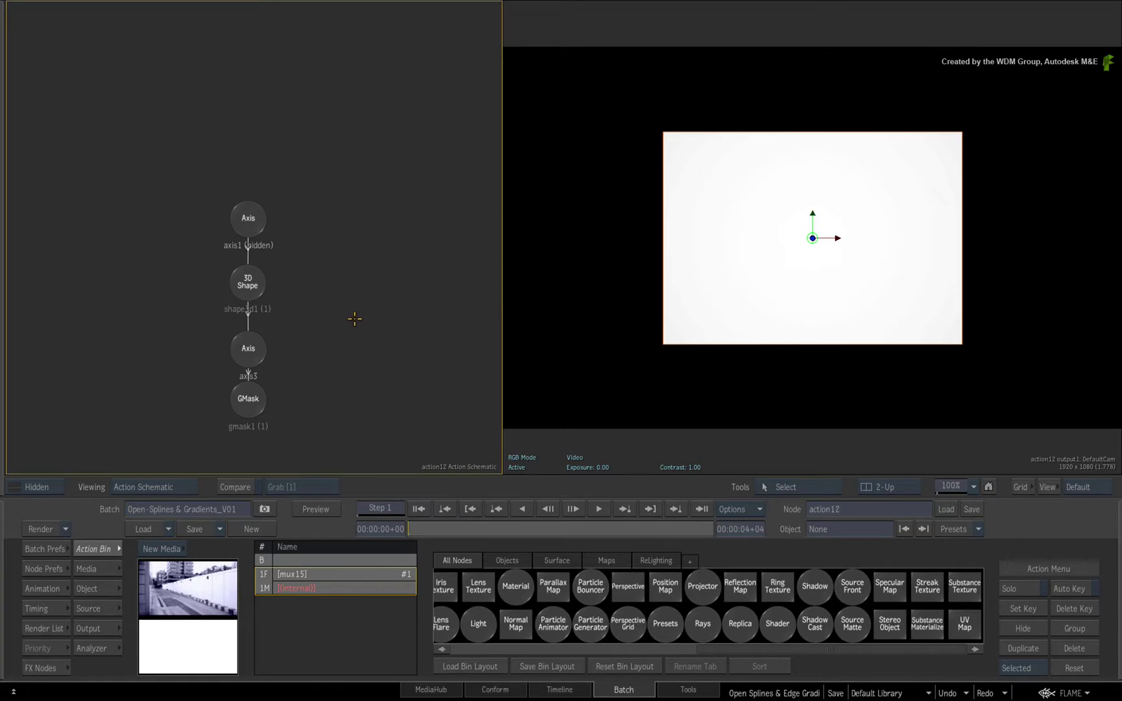
Select gmask1 in the Action schematic so its outline and handles appear around the white frame
click(240, 285)
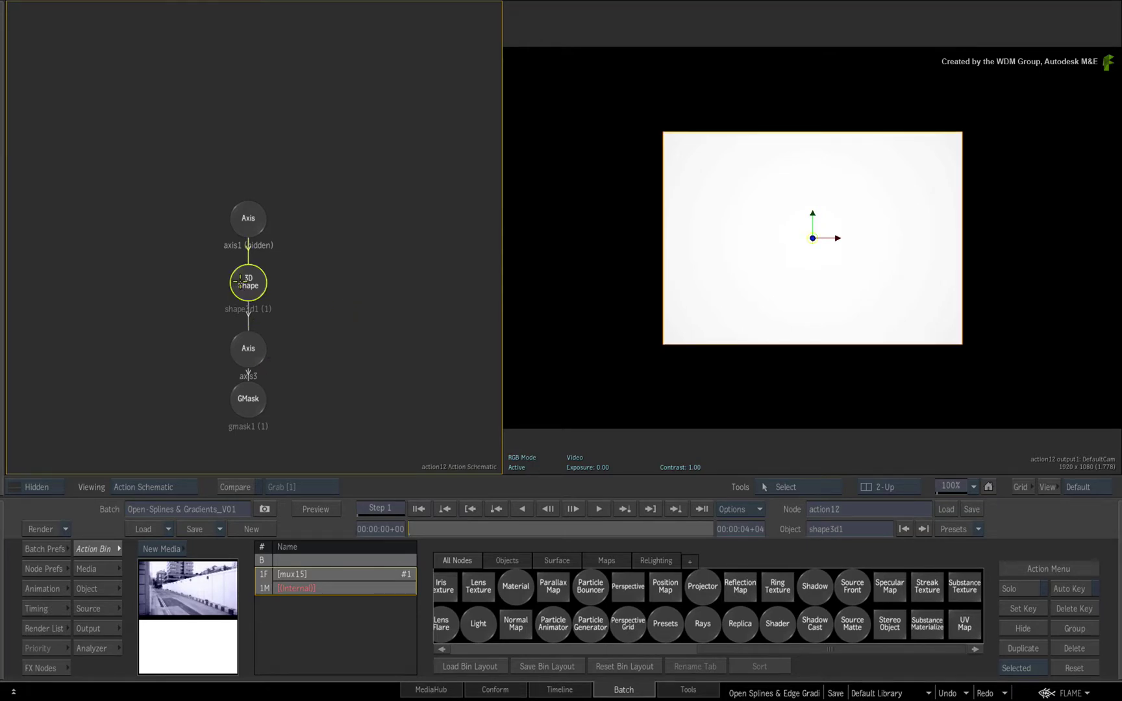
click(253, 397)
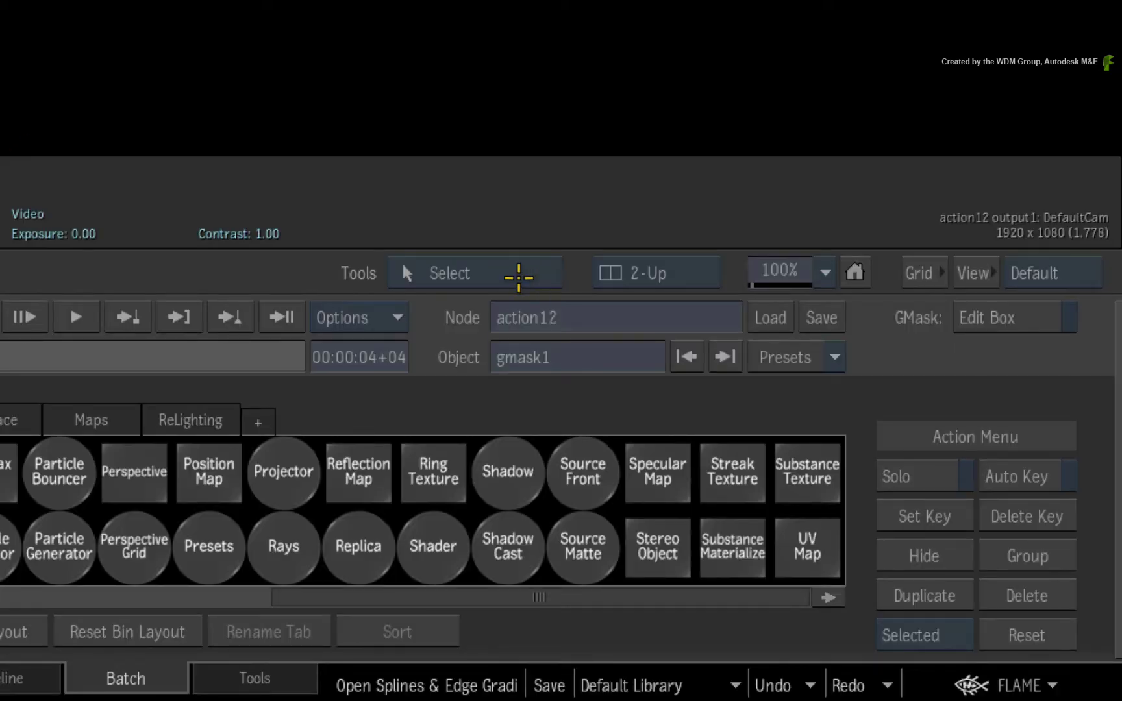
Pull gmask1's bottom softness handle inward to create a soft outer edge with rounded corners
click(520, 276)
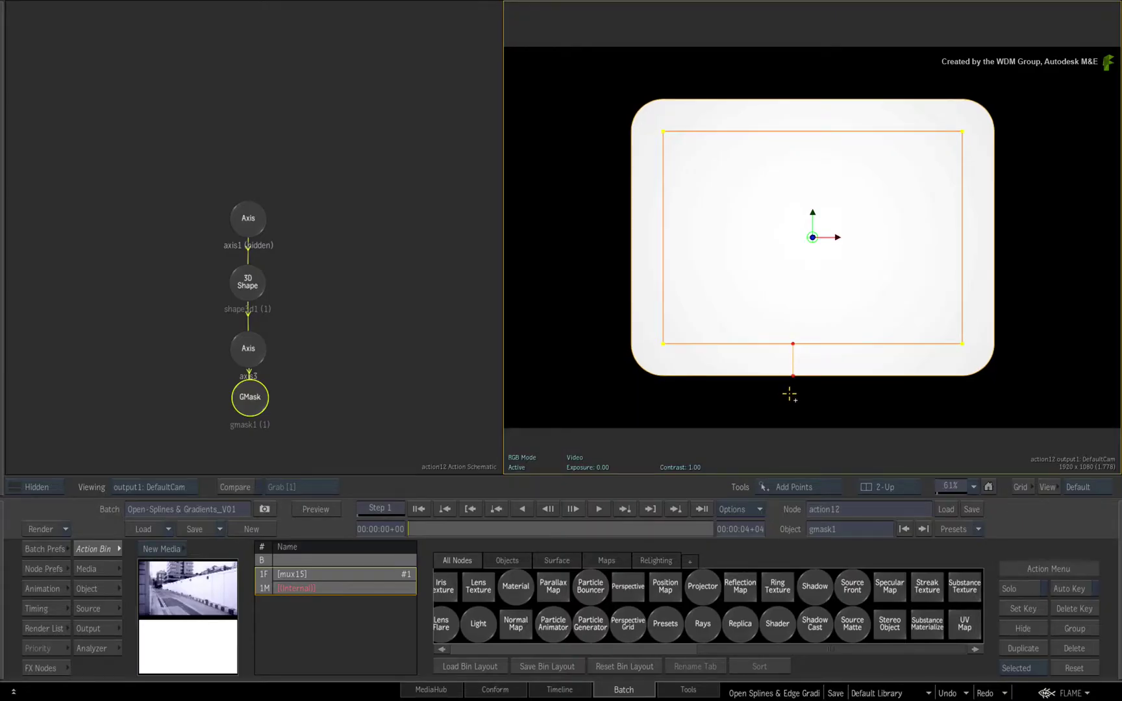
key(d)
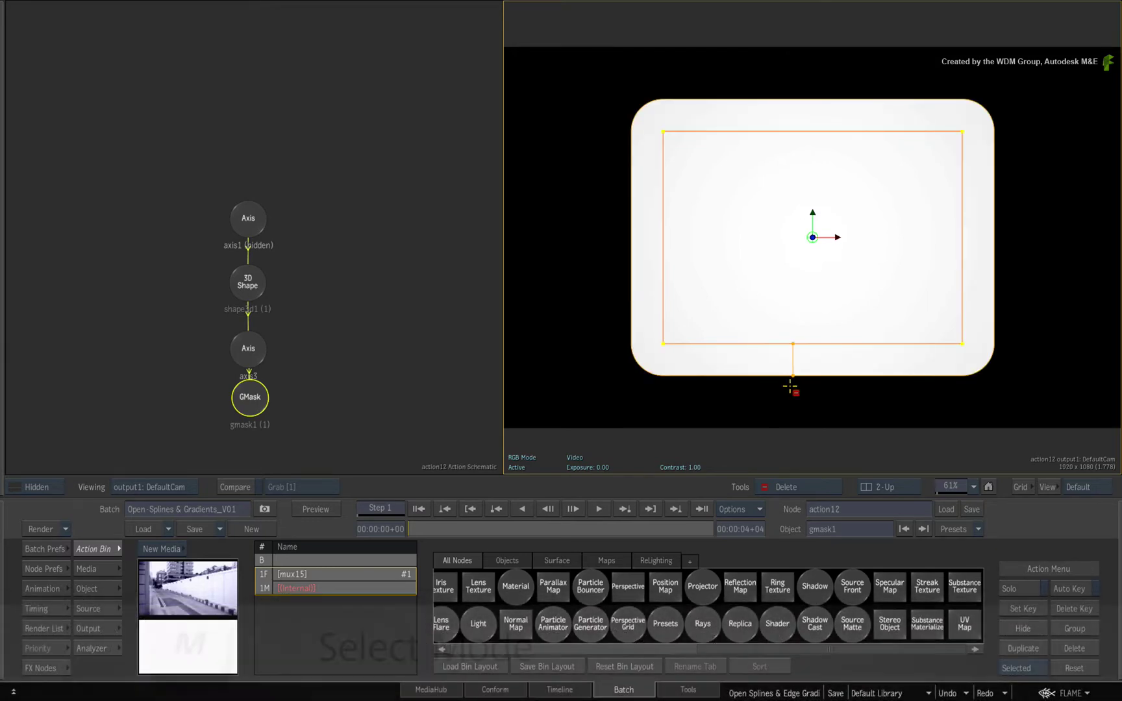
key(m)
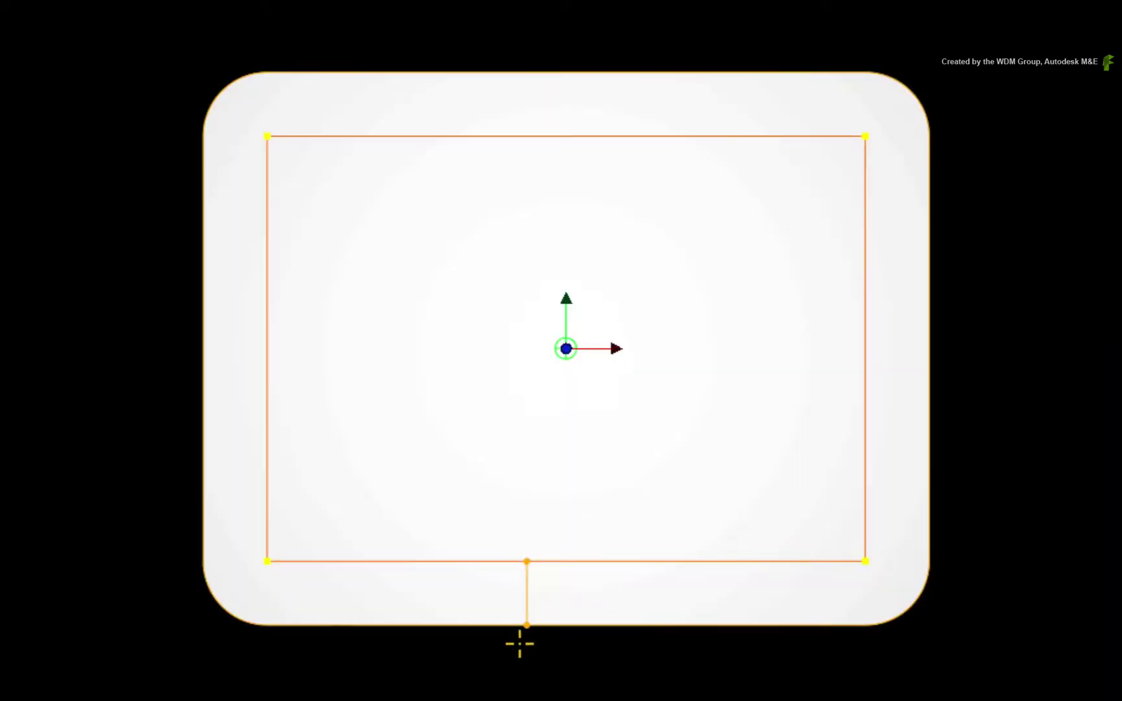
drag(528, 626, 521, 456)
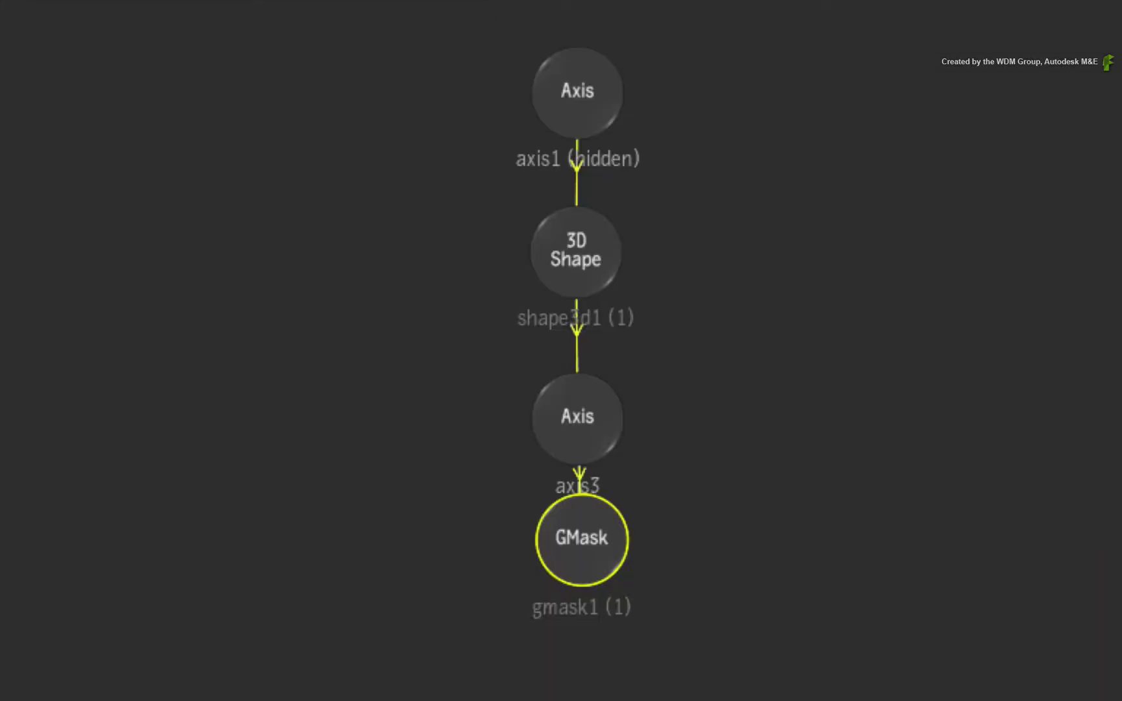
Enable Use Inner Gradients on the 3D shape and drag the GMask gradient offset to 60.6
click(575, 273)
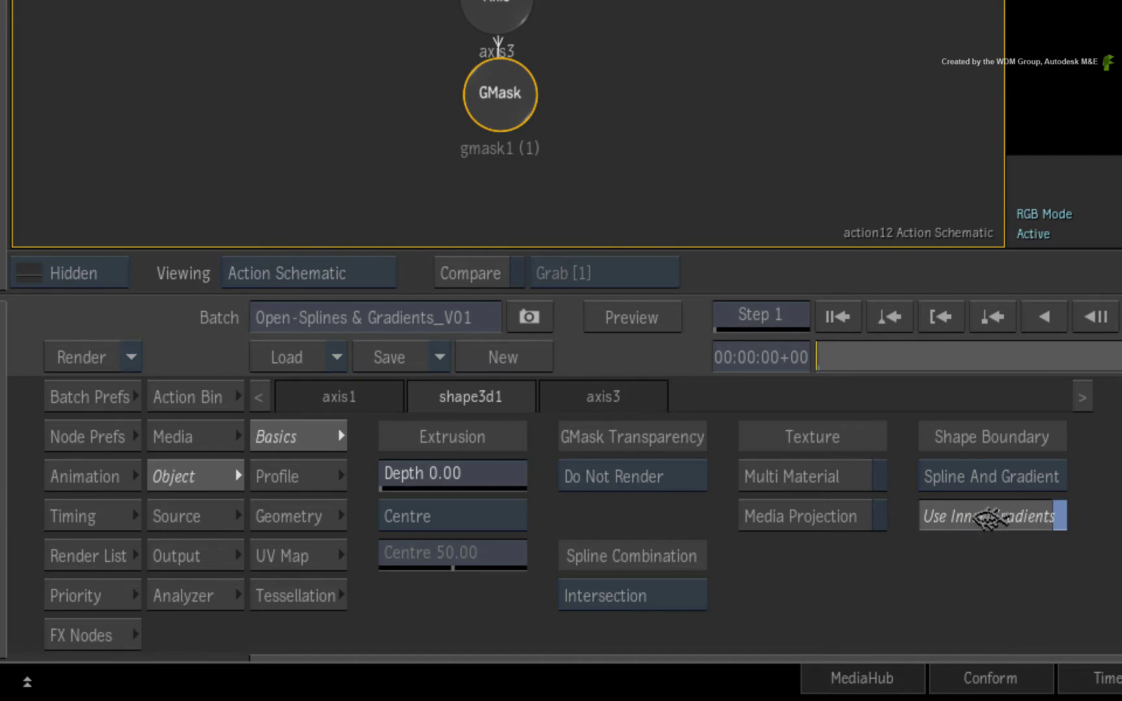
click(988, 519)
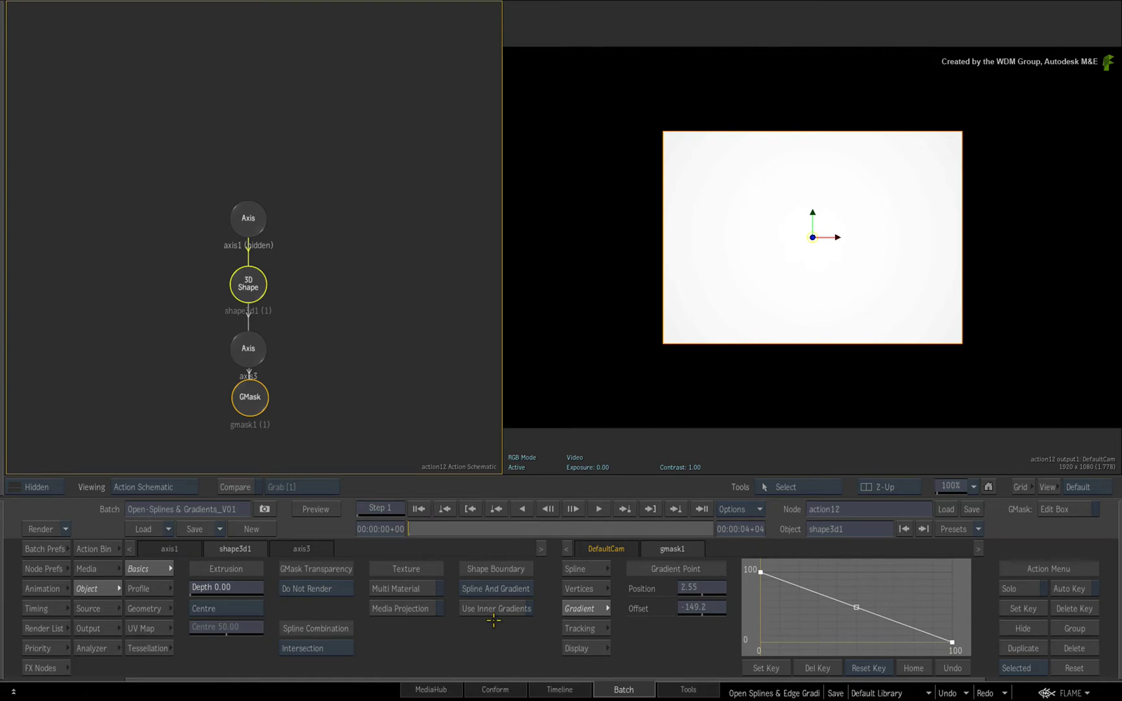
click(496, 611)
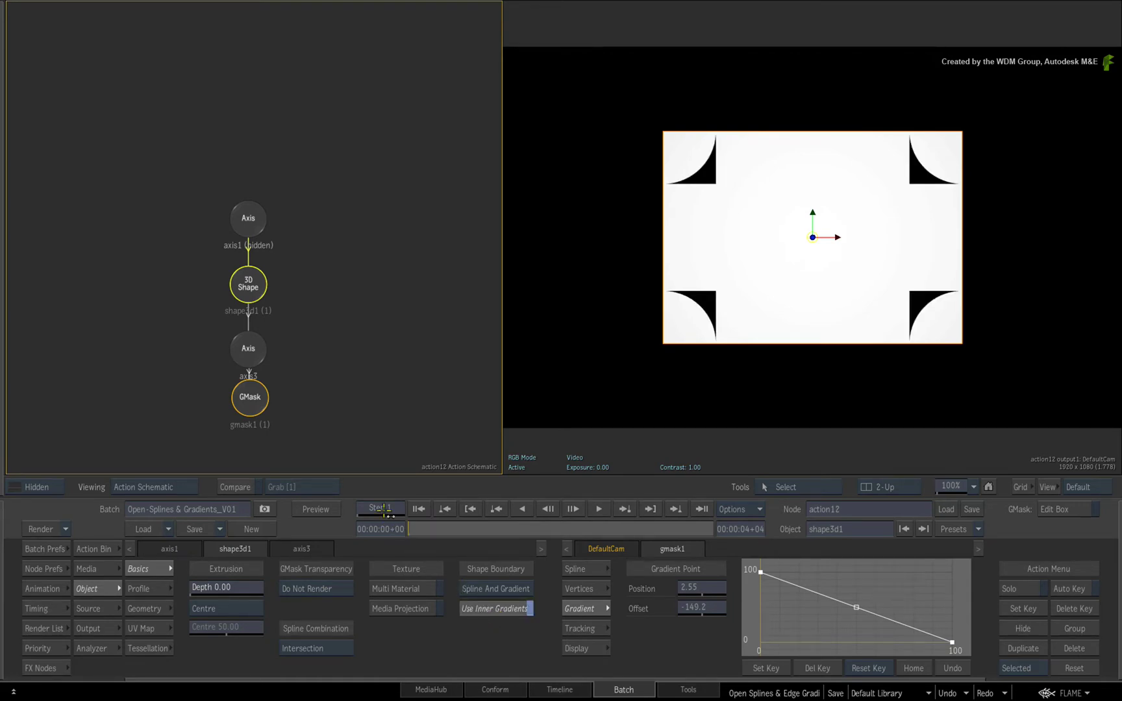
click(258, 404)
drag(792, 291, 794, 365)
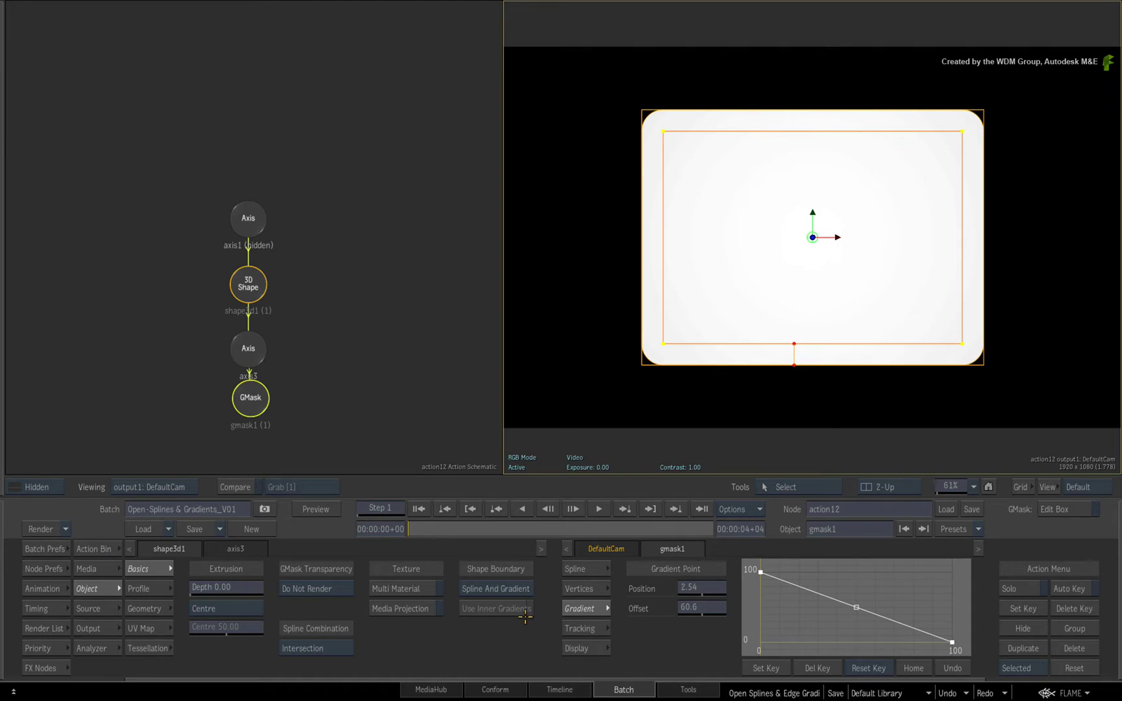
Turn on Media Projection for the street footage and widen the GMask gradient offset to 80.4
click(412, 608)
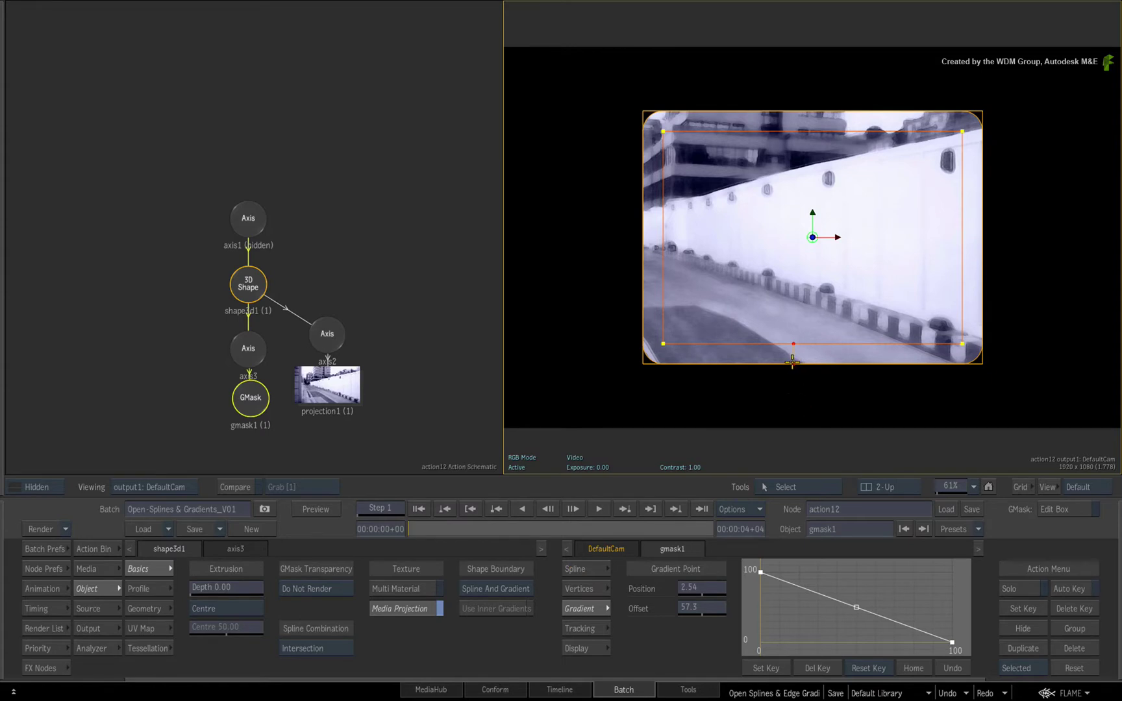
mouse_move(794, 362)
mouse_down()
mouse_move(794, 380)
mouse_move(791, 371)
mouse_up()
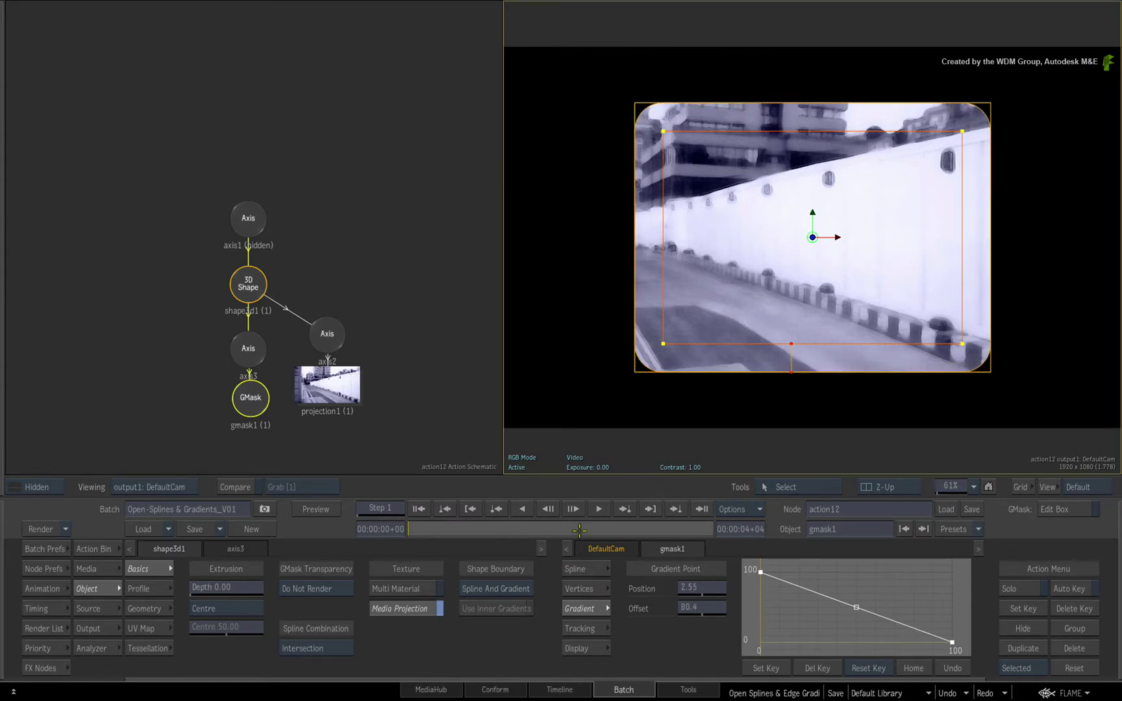
Try Only Spline as the Shape Boundary, then settle on Only Gradient
click(528, 588)
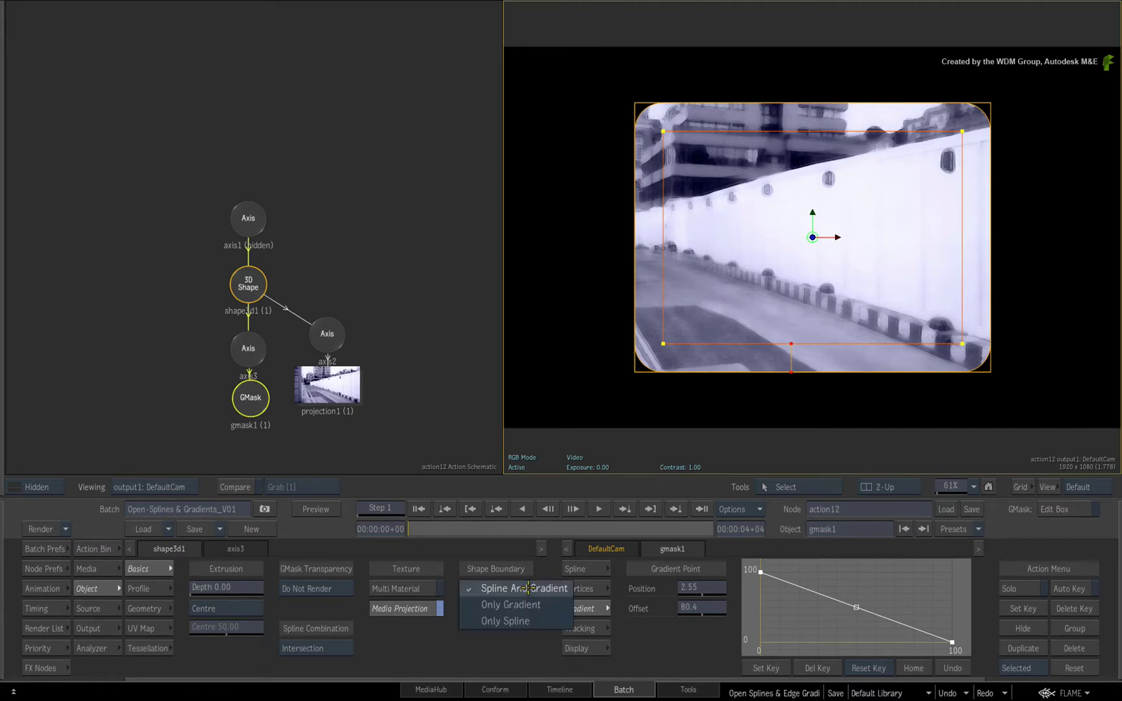
click(529, 621)
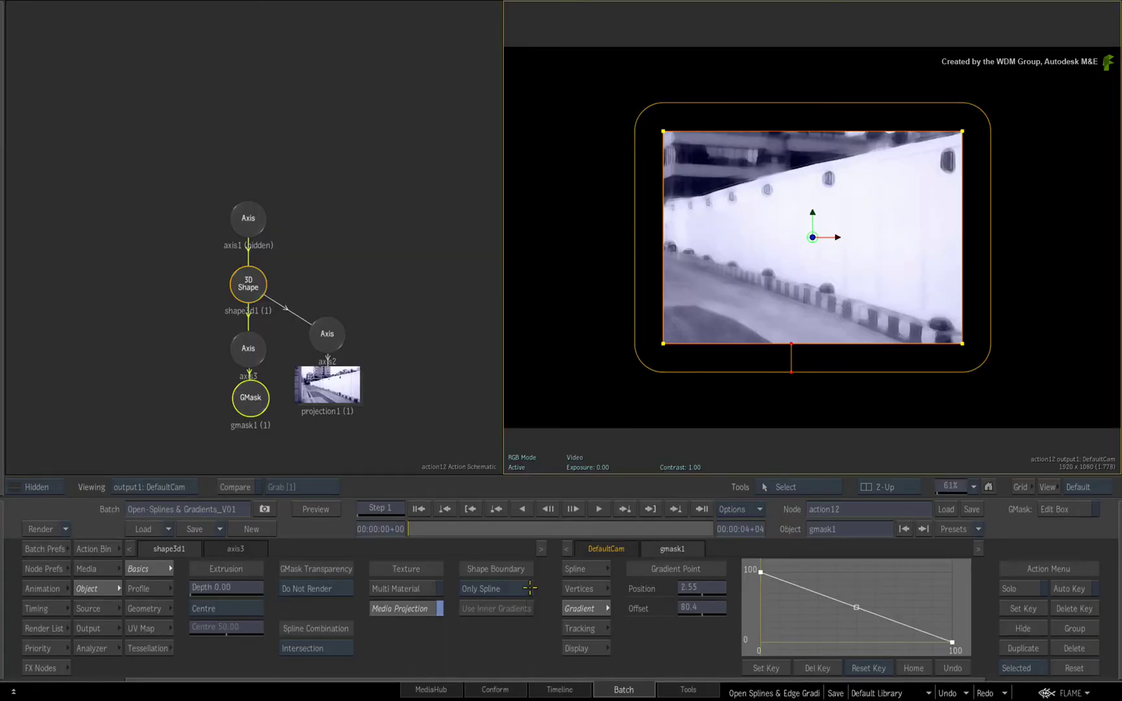
click(528, 588)
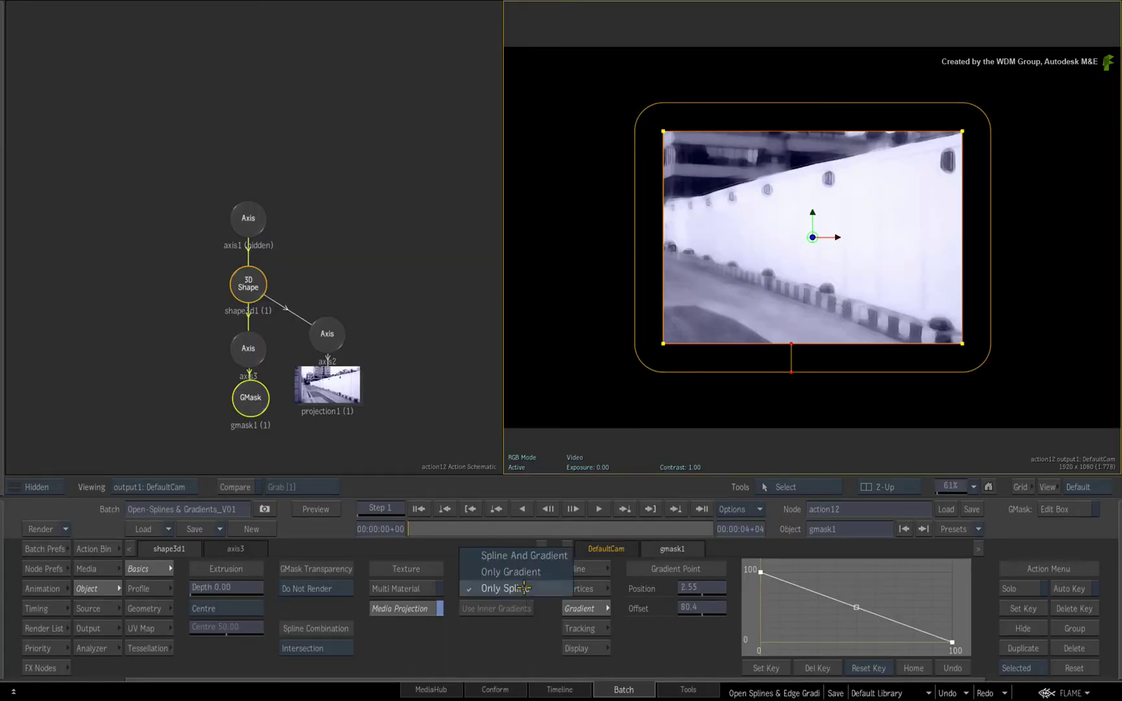
click(556, 571)
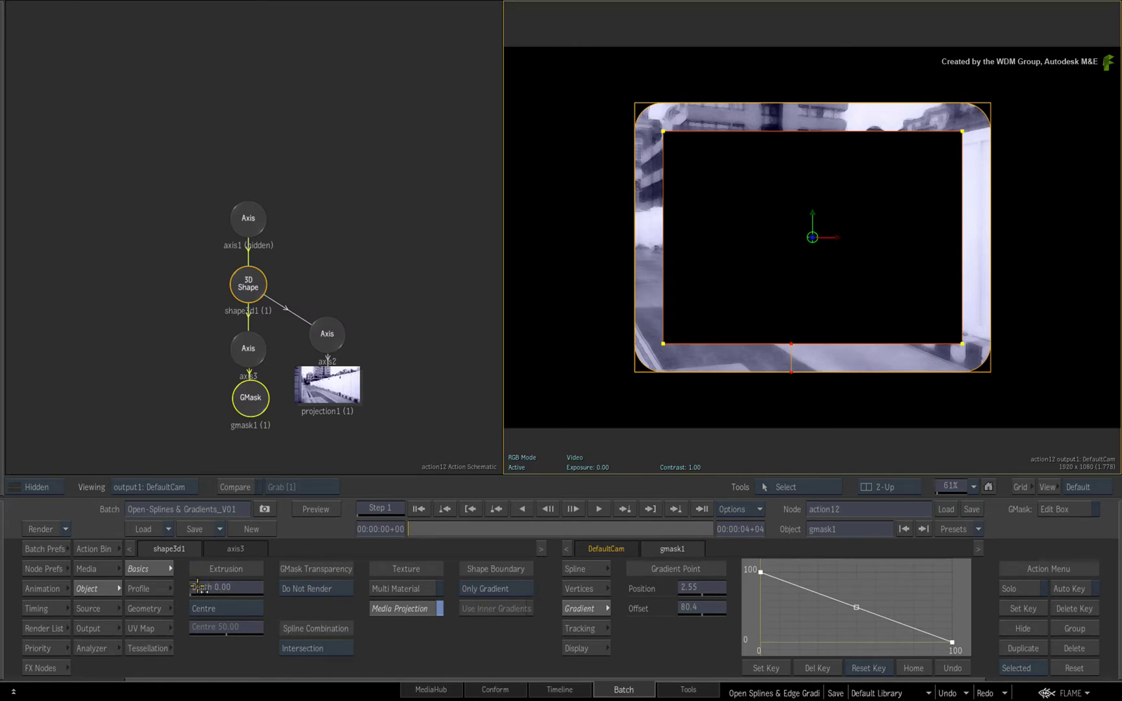
Set the 3D shape's Extrusion Depth to 26.00
mouse_move(214, 587)
mouse_down()
mouse_move(356, 571)
mouse_move(216, 566)
mouse_up()
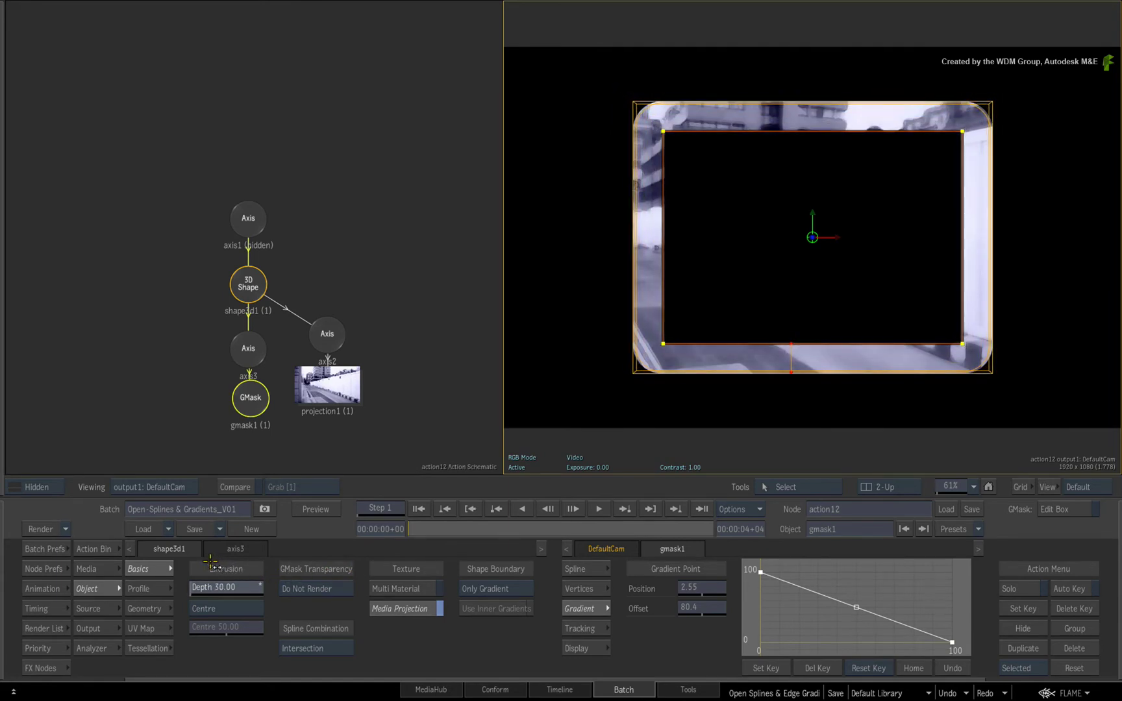
drag(209, 587, 240, 594)
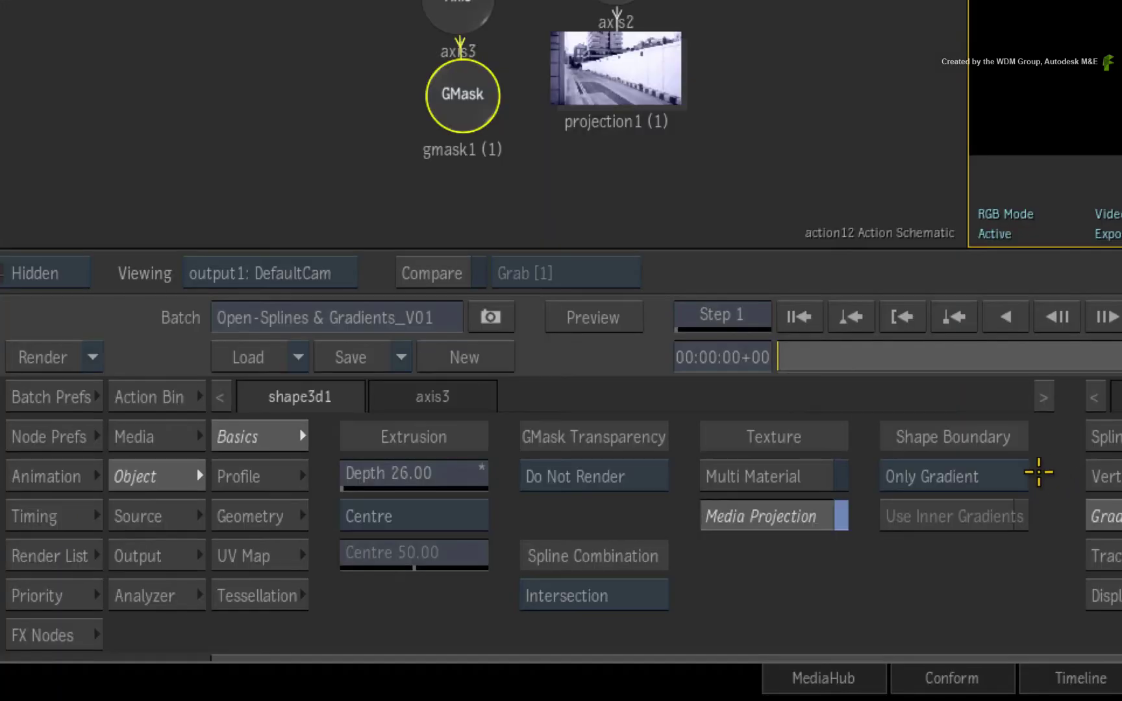
Use Spline And Gradient as the boundary and duplicate axis3 and gmask1 into axis4 and gmask2
click(1013, 478)
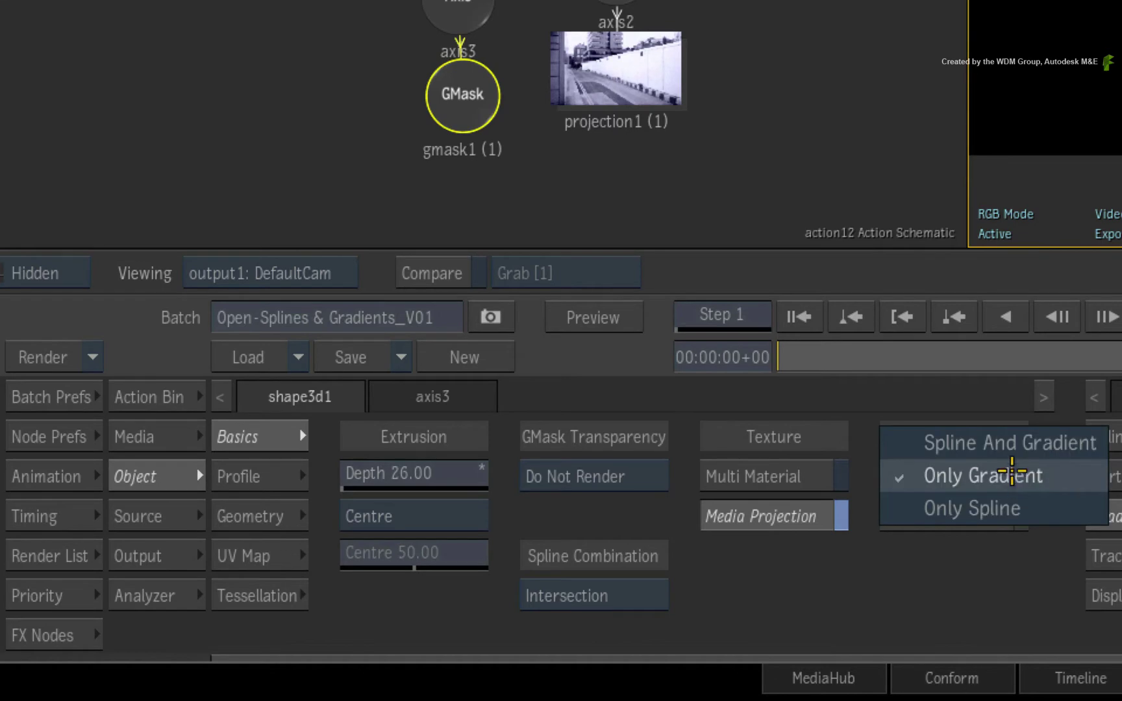
click(1012, 446)
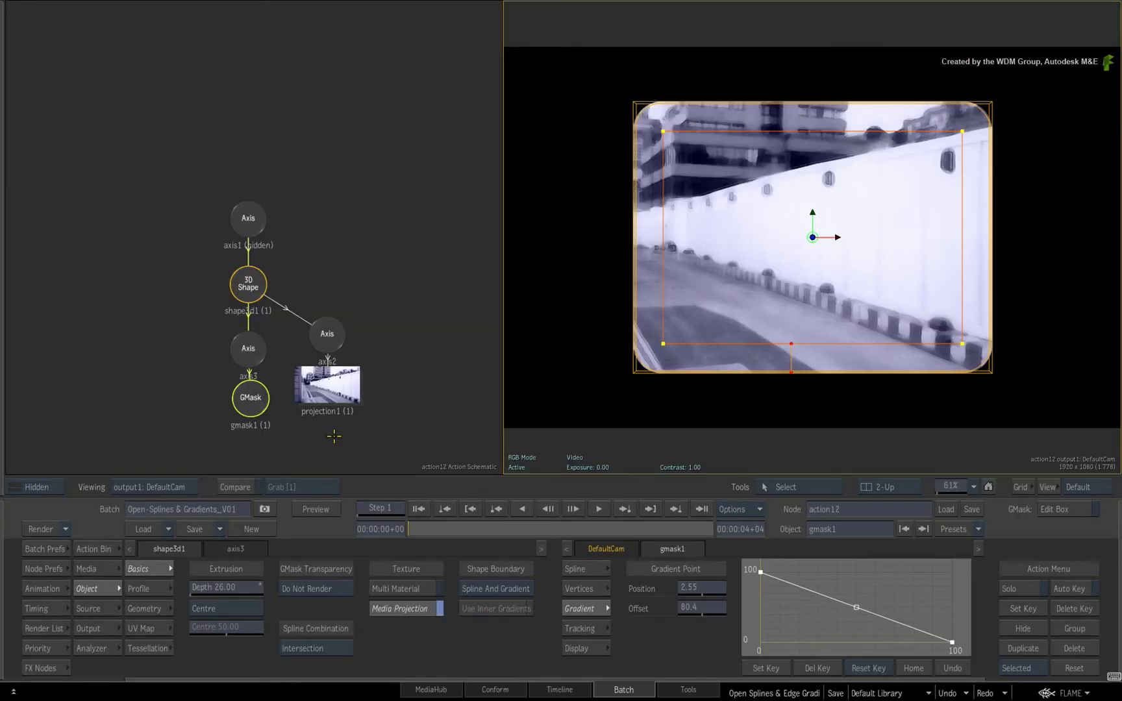
drag(334, 436, 155, 295)
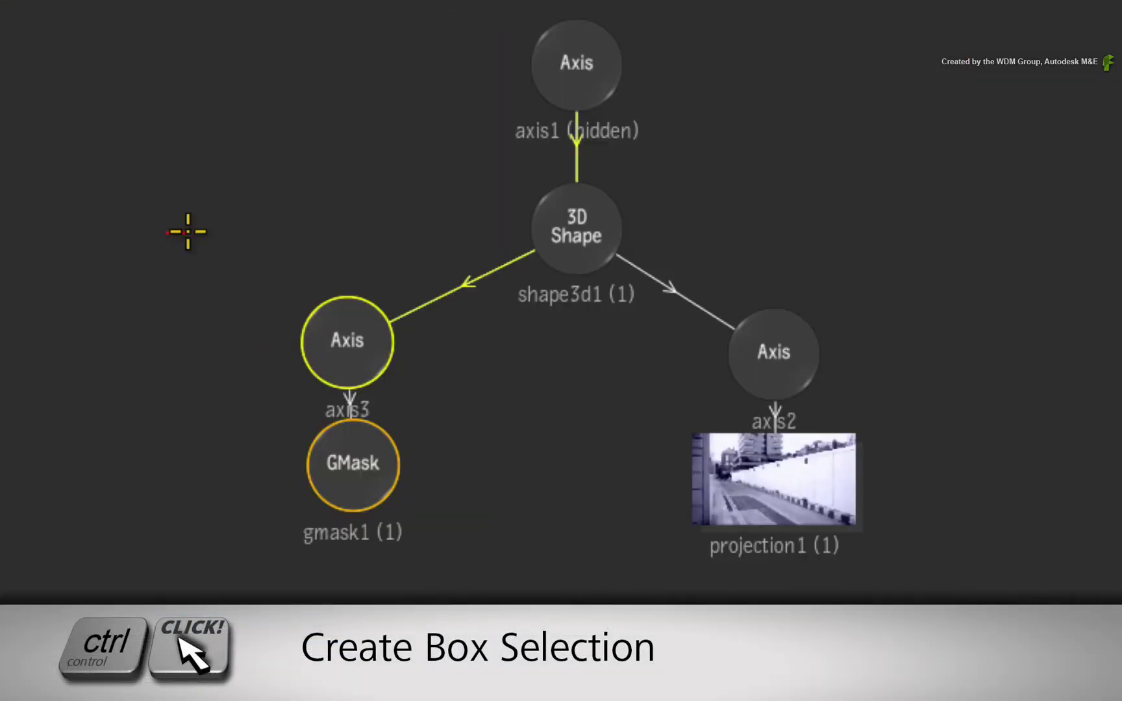
drag(187, 231, 479, 558)
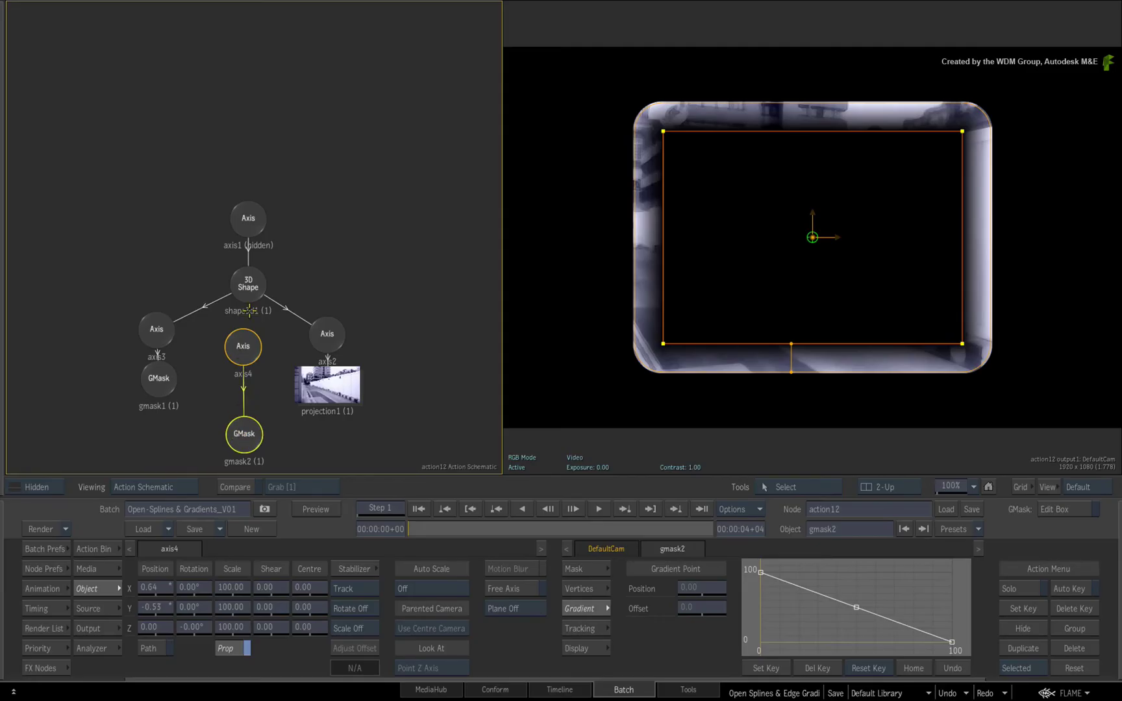
drag(244, 335, 247, 356)
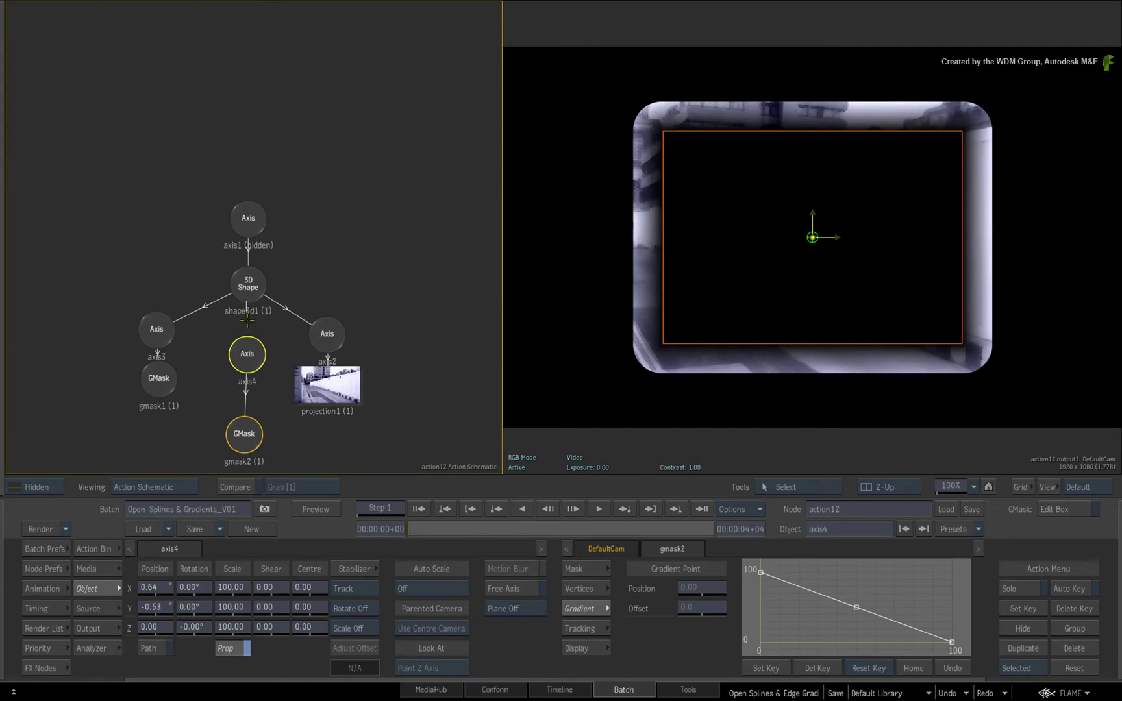
key(Up)
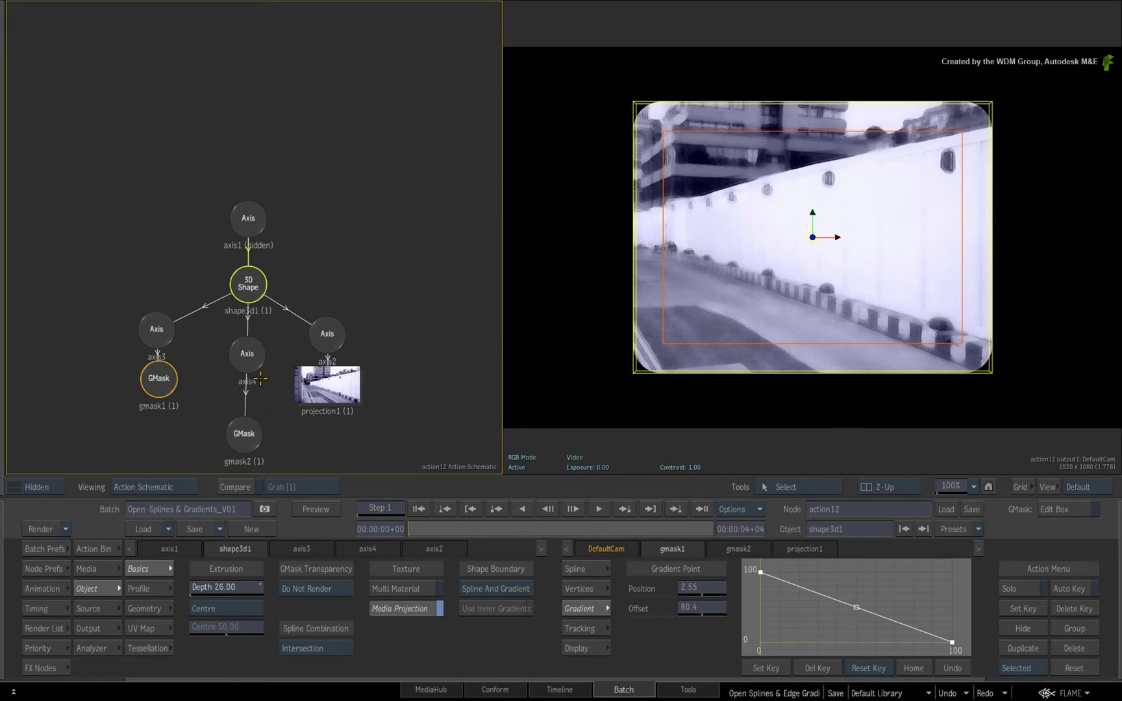
Scale axis4 down so gmask2 cuts a hollow black centre in the extruded frame
drag(247, 354, 241, 356)
drag(244, 587, 217, 587)
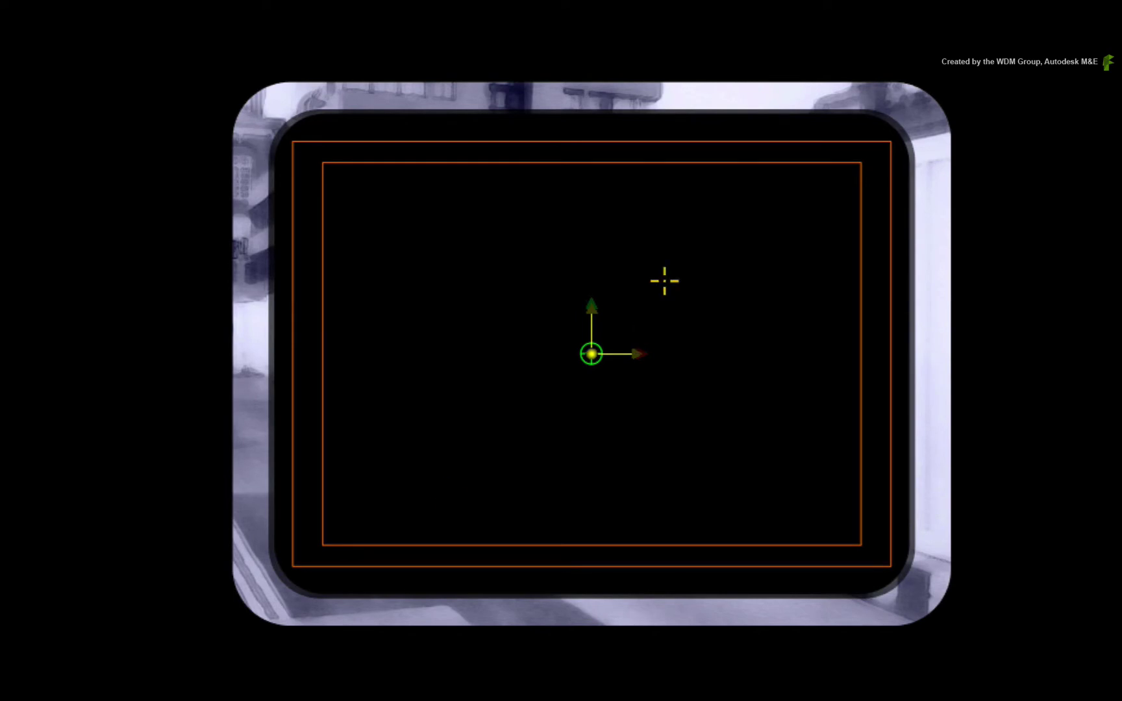
key(grave)
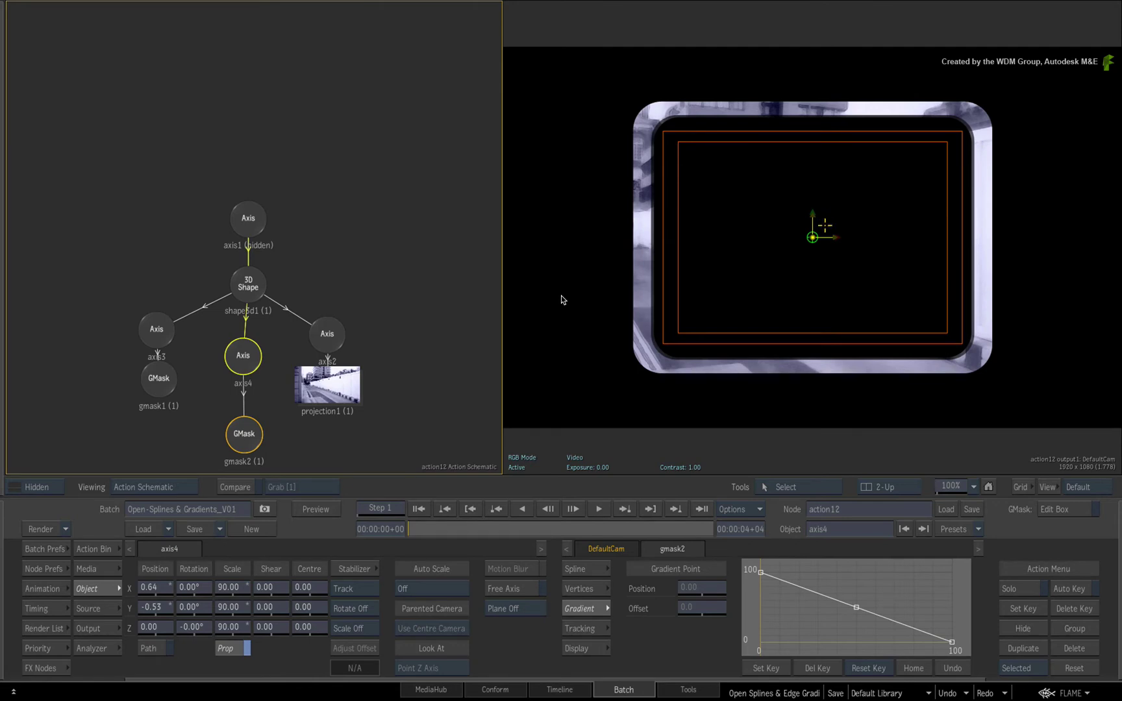
Rotate axis1 around Y to inspect the frame's depth, then select the 3D shape
click(560, 296)
click(250, 228)
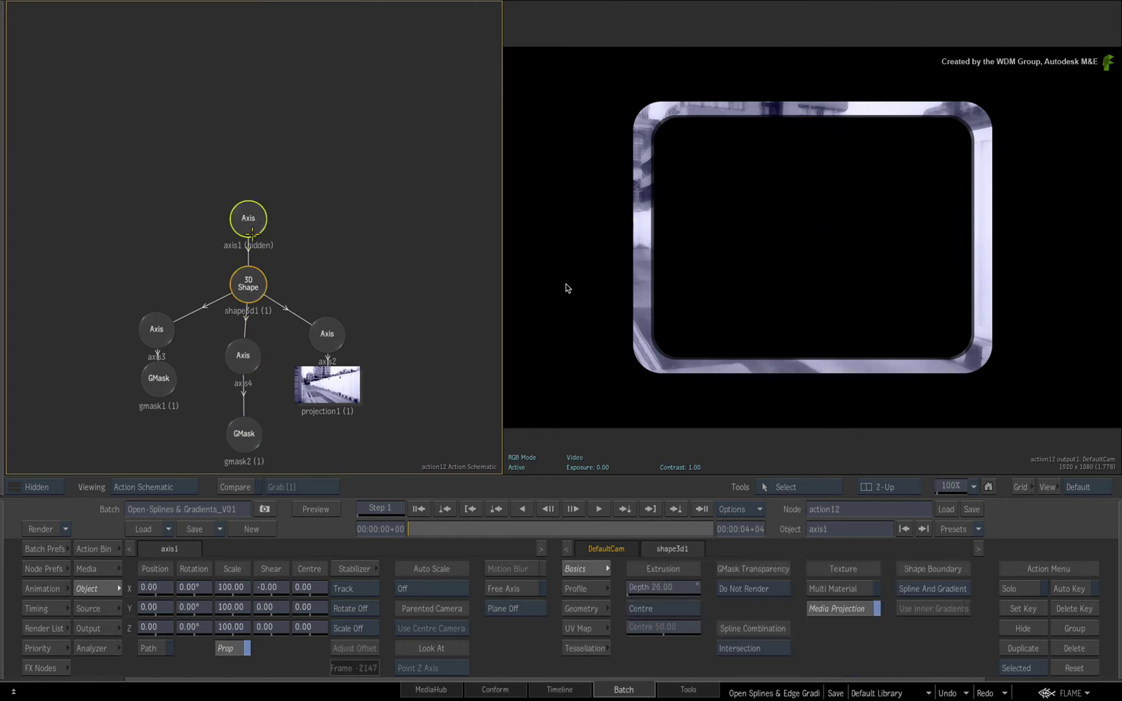
mouse_move(195, 606)
mouse_down()
mouse_move(252, 602)
mouse_move(174, 603)
mouse_move(218, 604)
mouse_move(198, 608)
mouse_up()
click(239, 280)
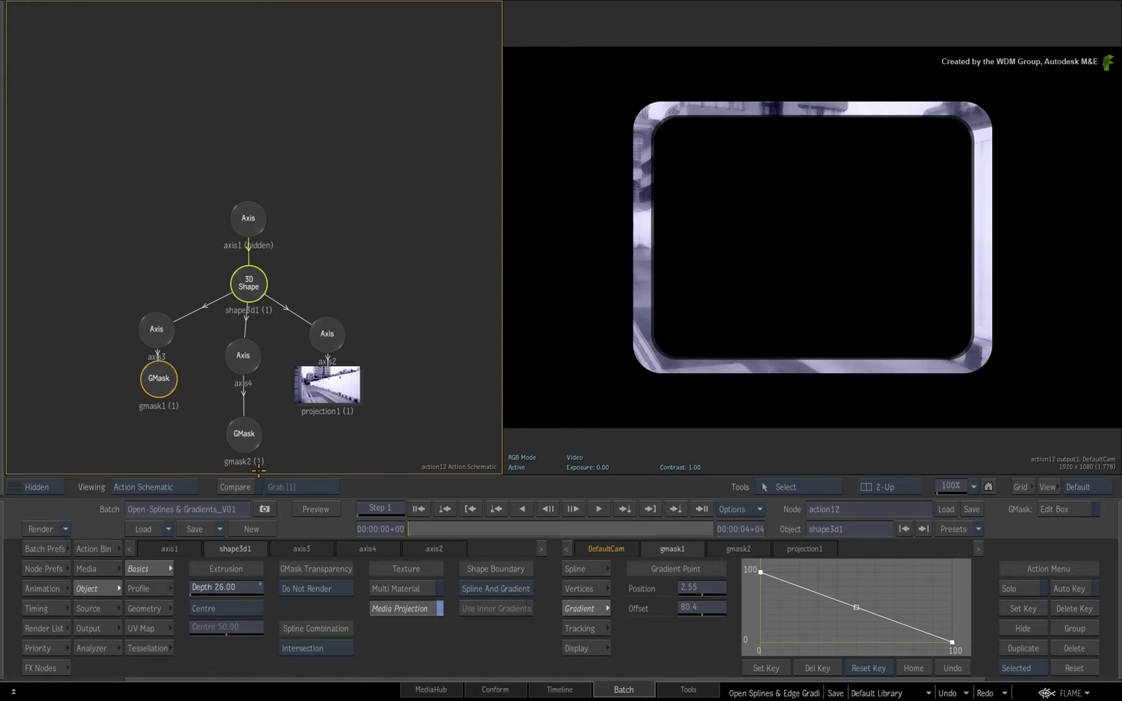
Insert a Replica node under shape3d1 with Number 5 and Offset Scale 83
click(95, 550)
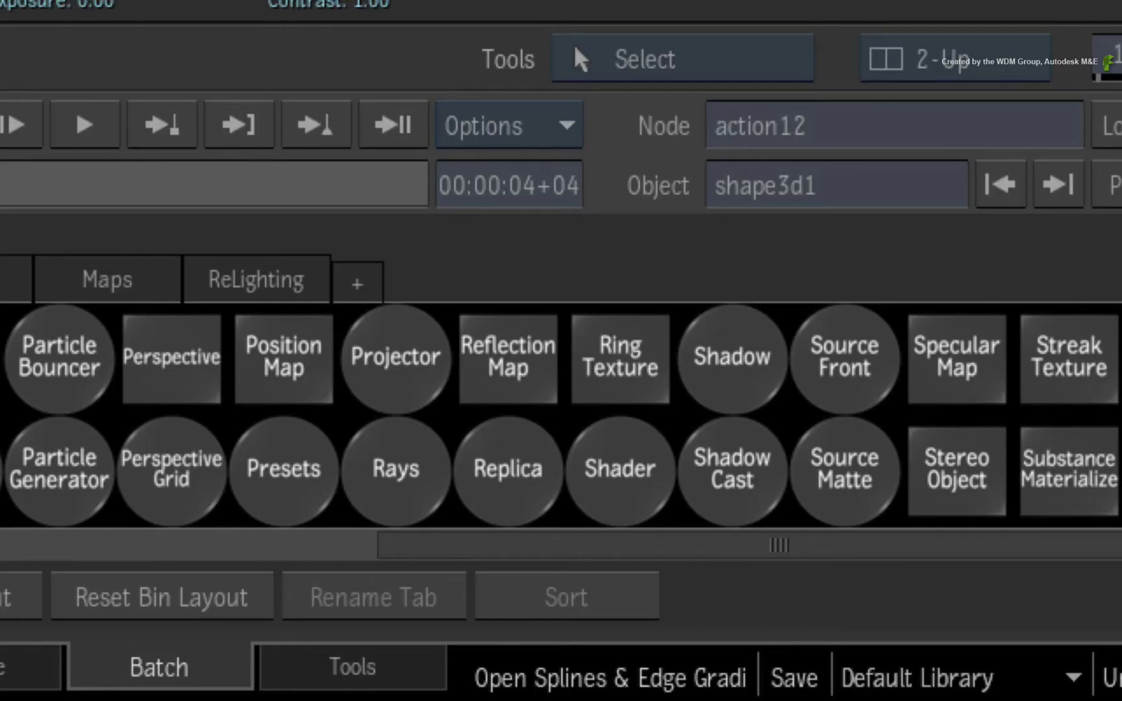
drag(571, 491, 599, 359)
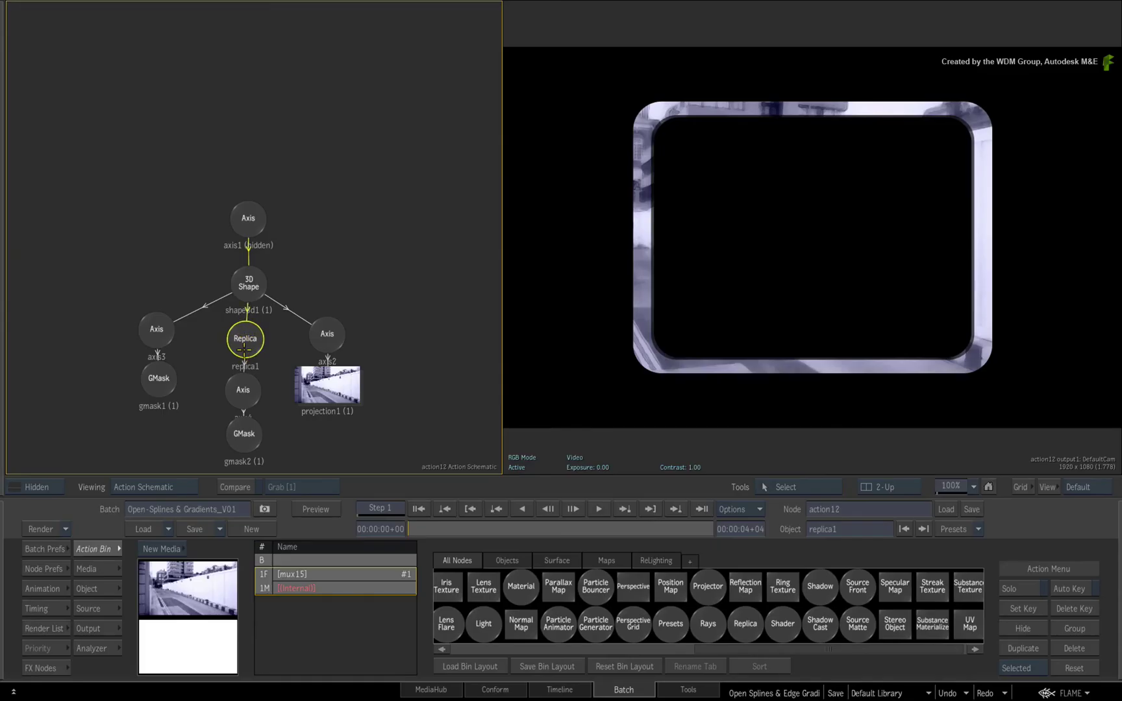
double_click(243, 348)
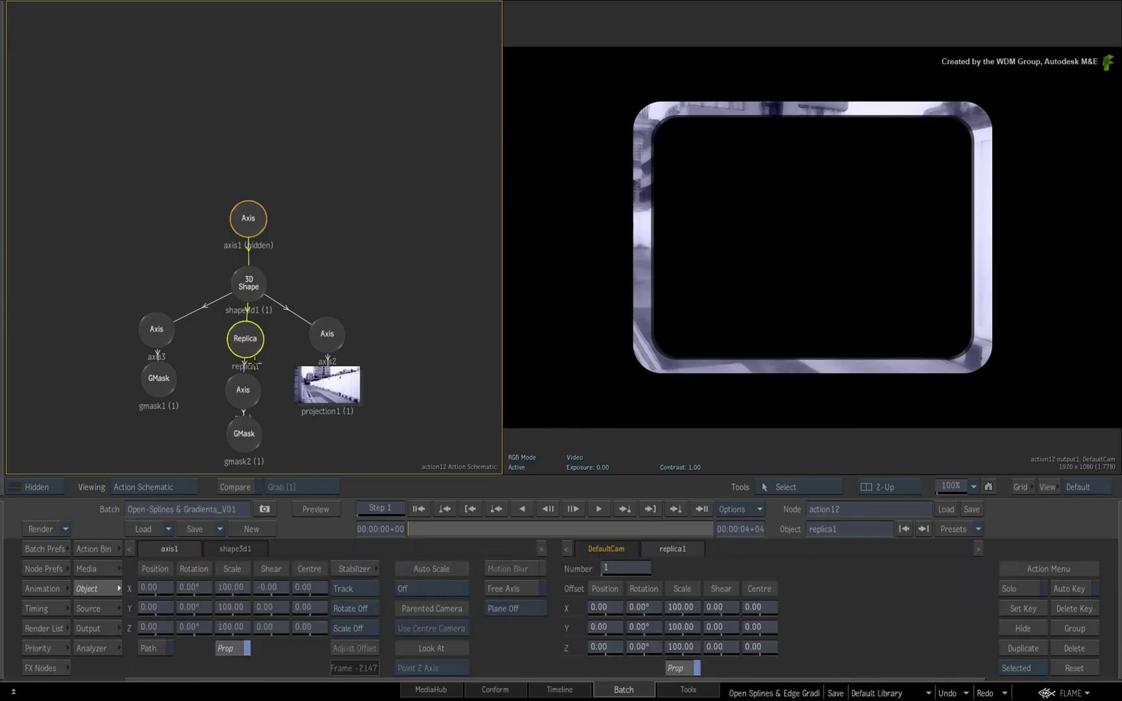
click(628, 569)
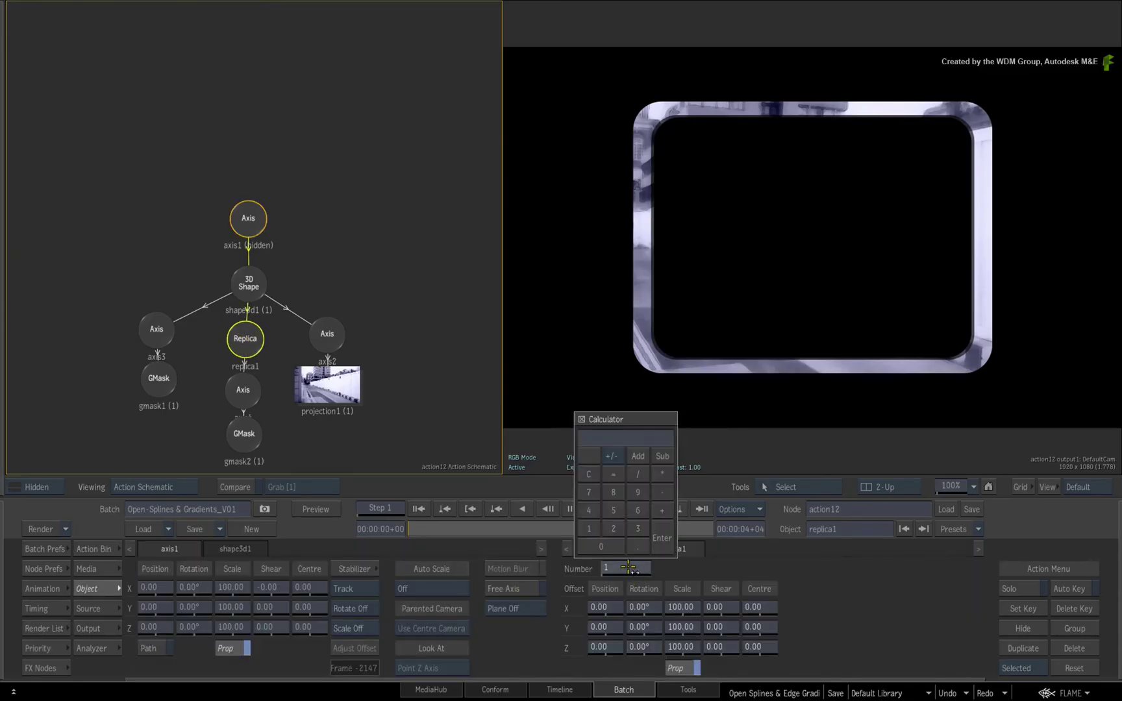
key(Return)
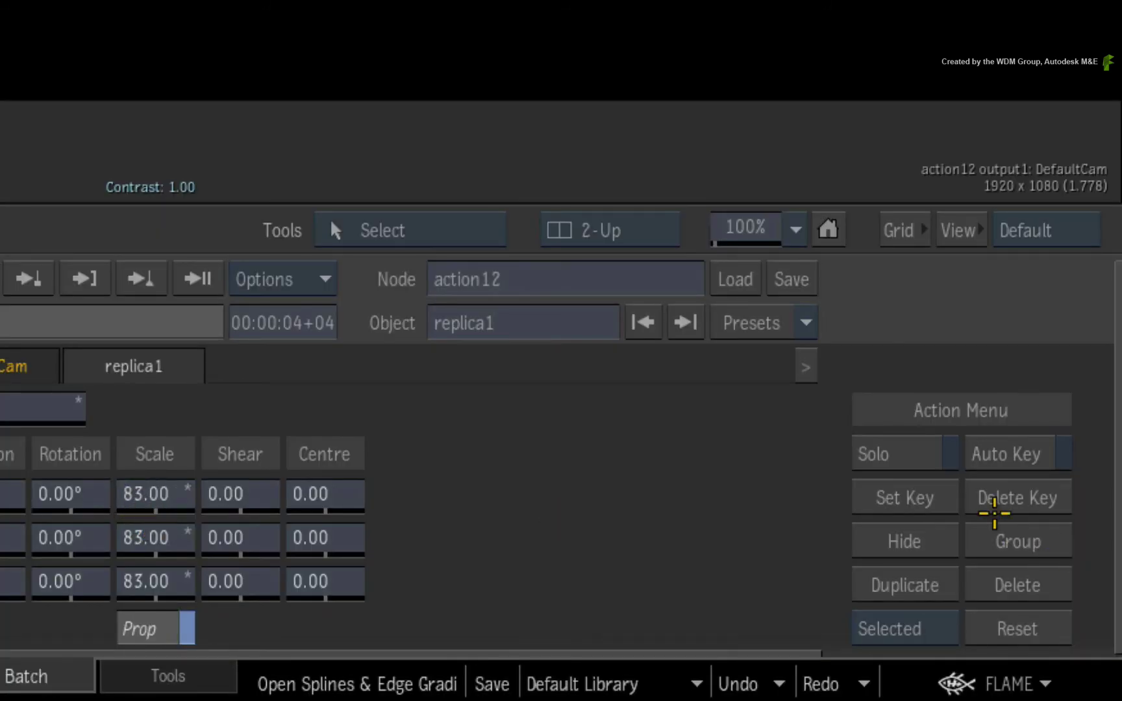
With Auto Key on, key replica Offset Rotation X to 360 at the last frame and scrub back
click(1001, 454)
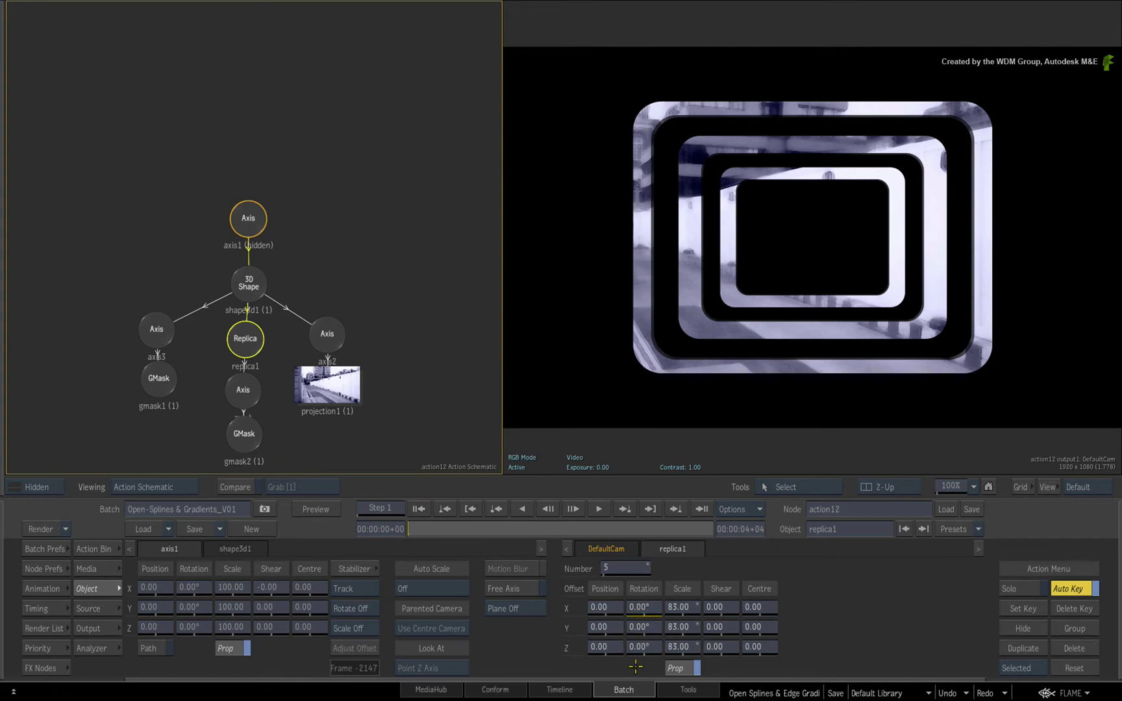
click(709, 530)
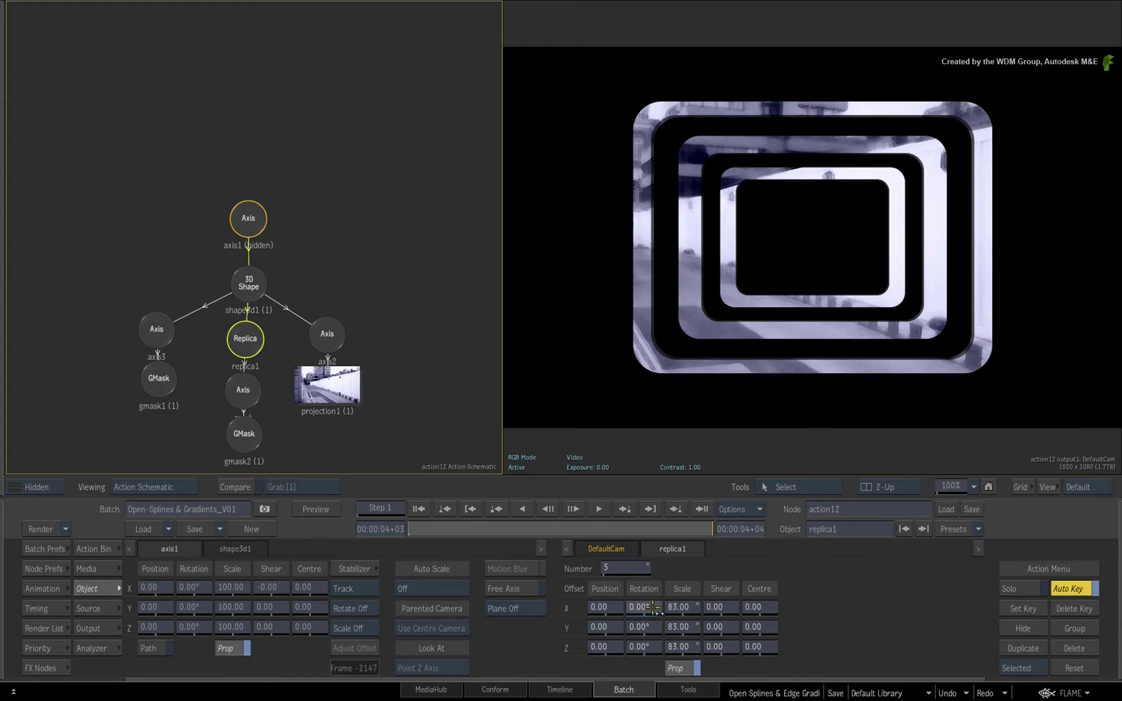
click(646, 608)
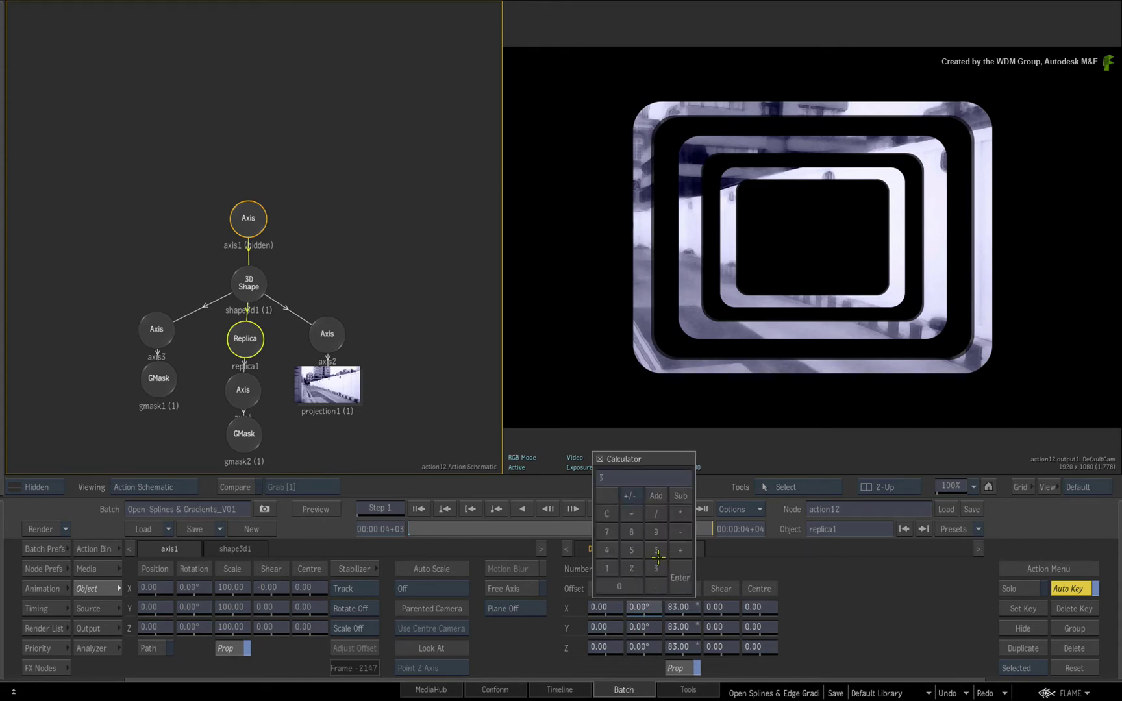
click(627, 586)
click(680, 578)
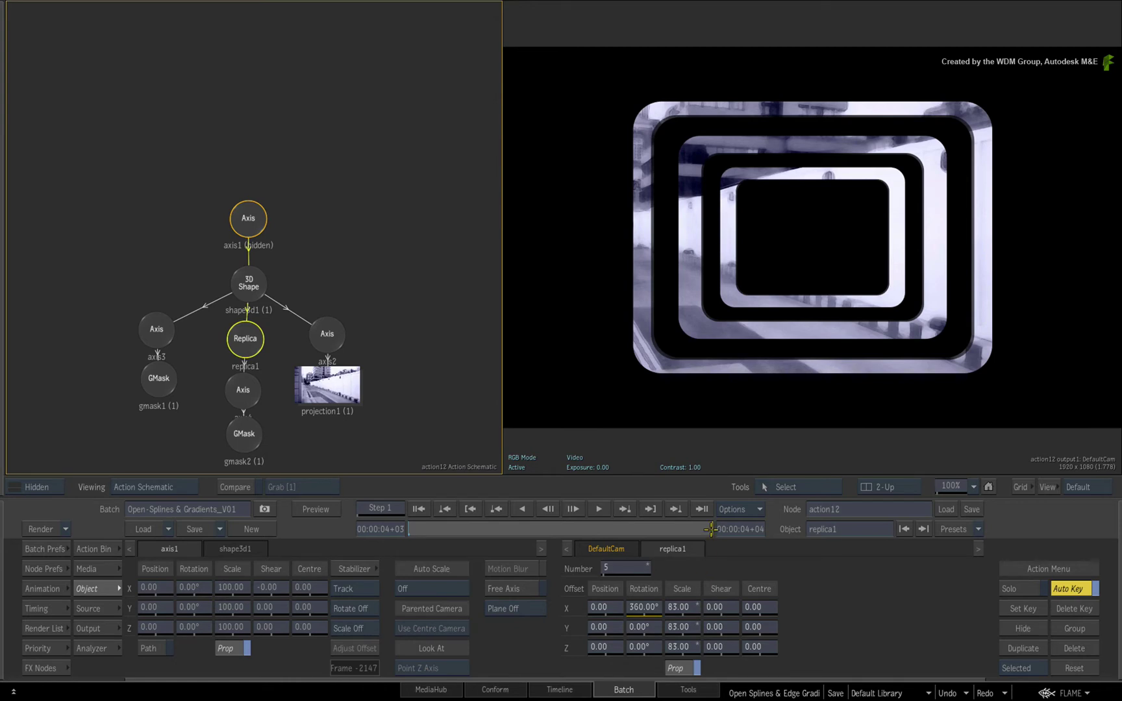
drag(711, 529, 361, 539)
On axis1, set the frame group's scale to 40 and X position to -500
click(249, 224)
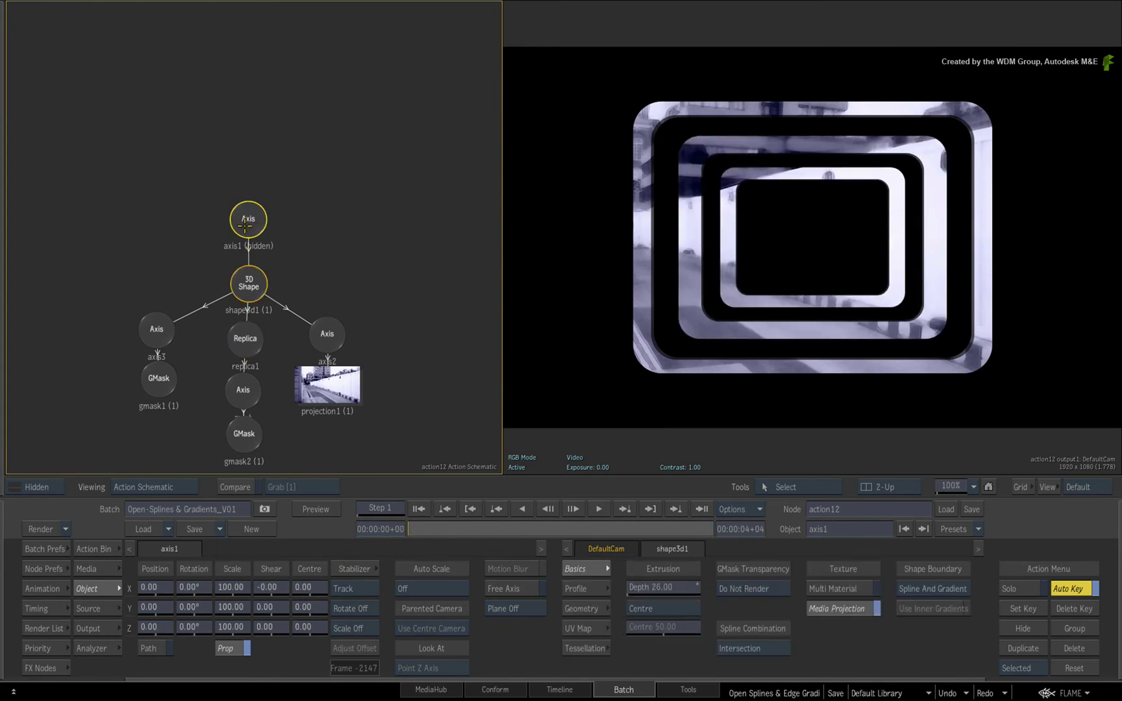
click(218, 587)
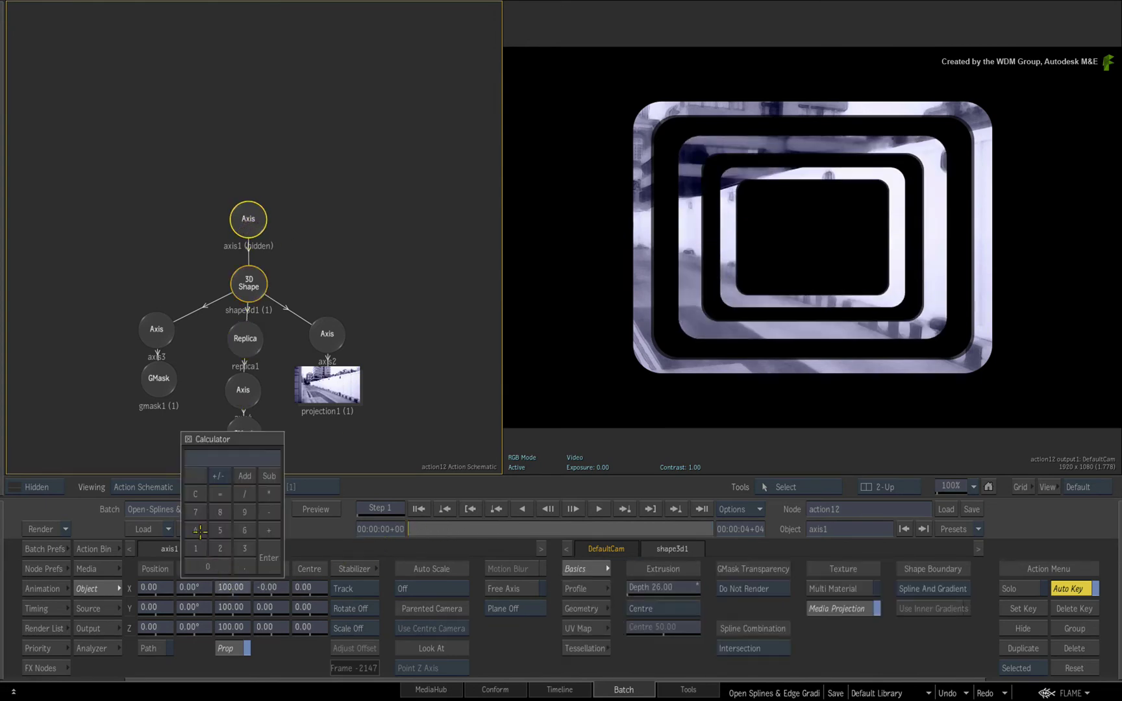
click(263, 563)
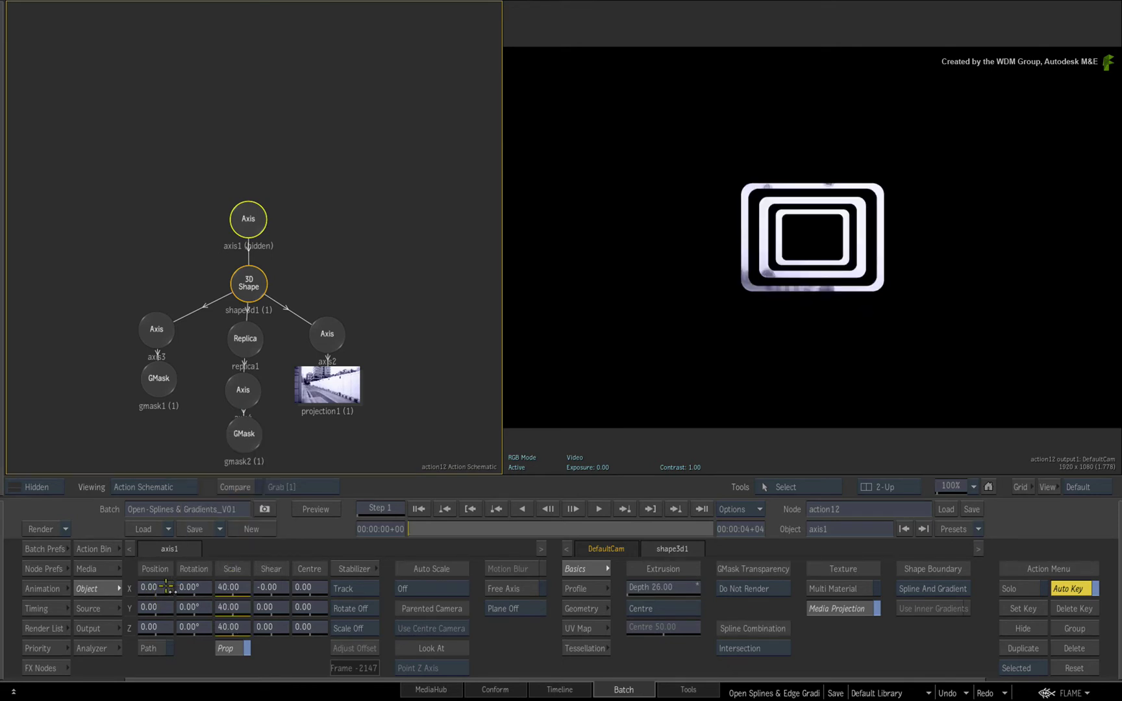
drag(167, 588, 157, 591)
click(158, 591)
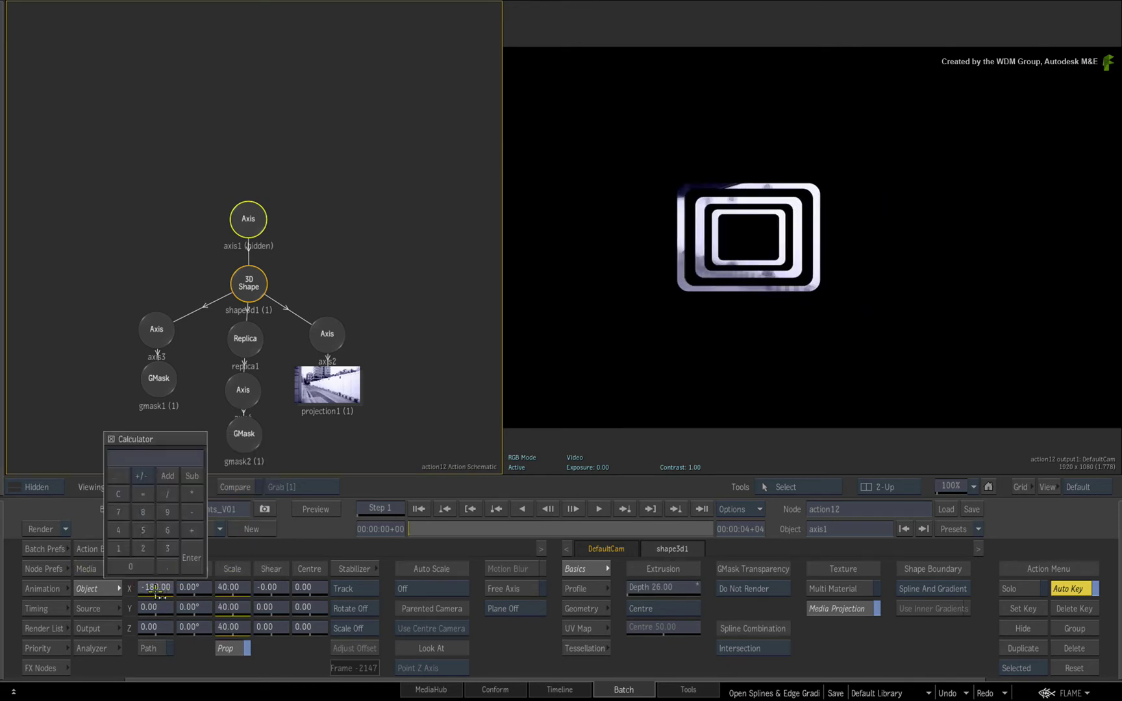
text(-500)
key(Return)
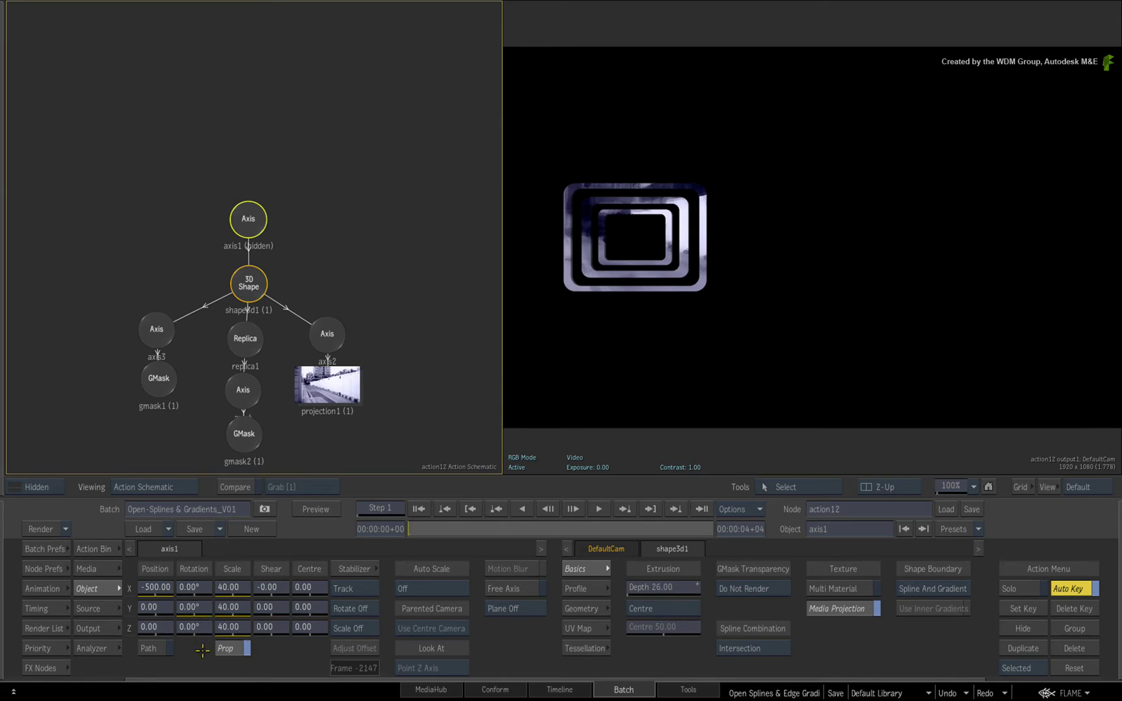
At the last frame, key axis1's Y rotation to 360°
click(702, 510)
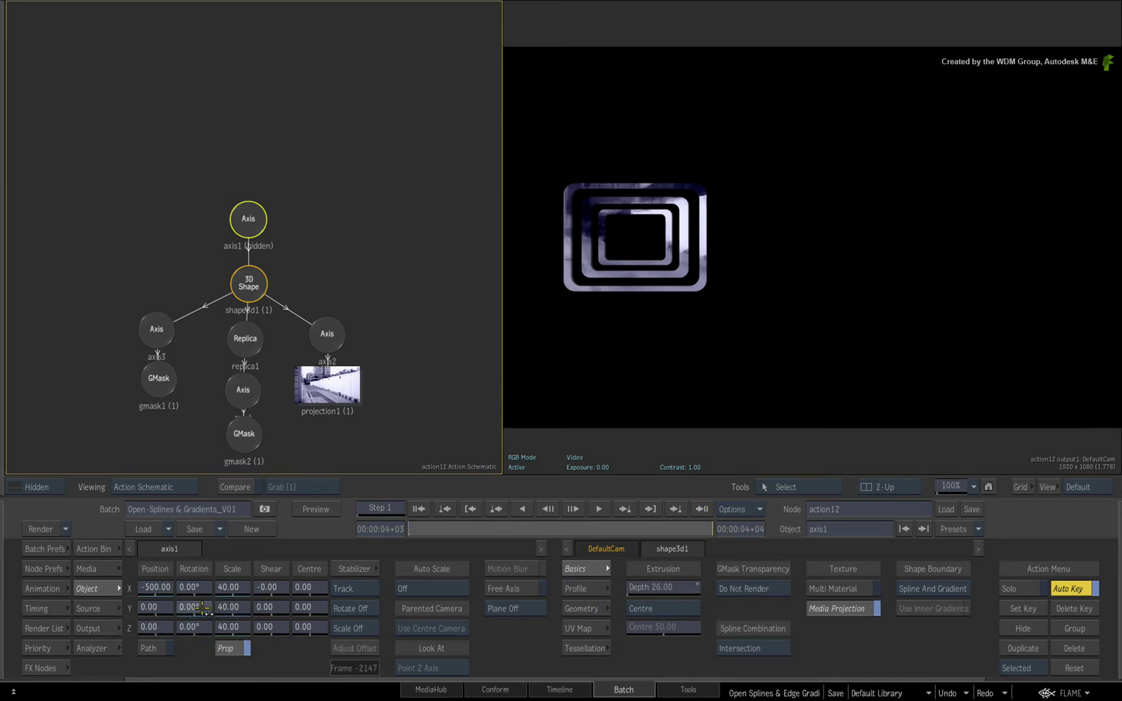
click(202, 608)
text(360)
key(Return)
At the first frame, add a second Replica node above axis1
click(411, 509)
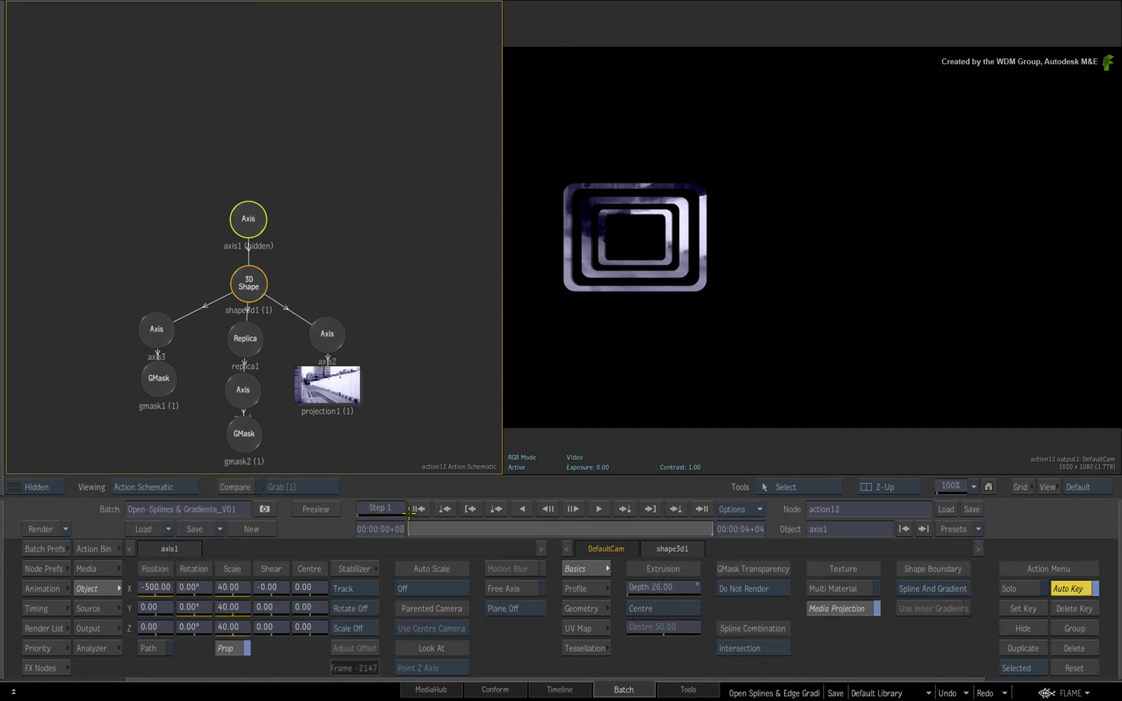
click(117, 549)
drag(746, 623, 256, 138)
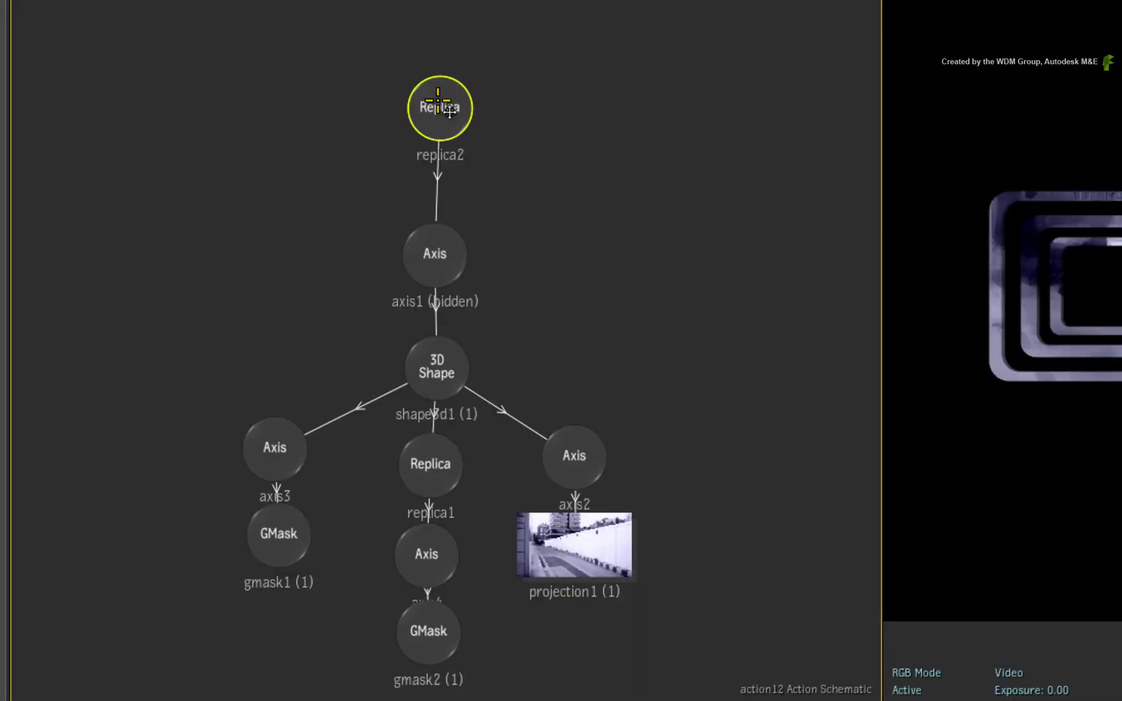
drag(450, 111, 440, 129)
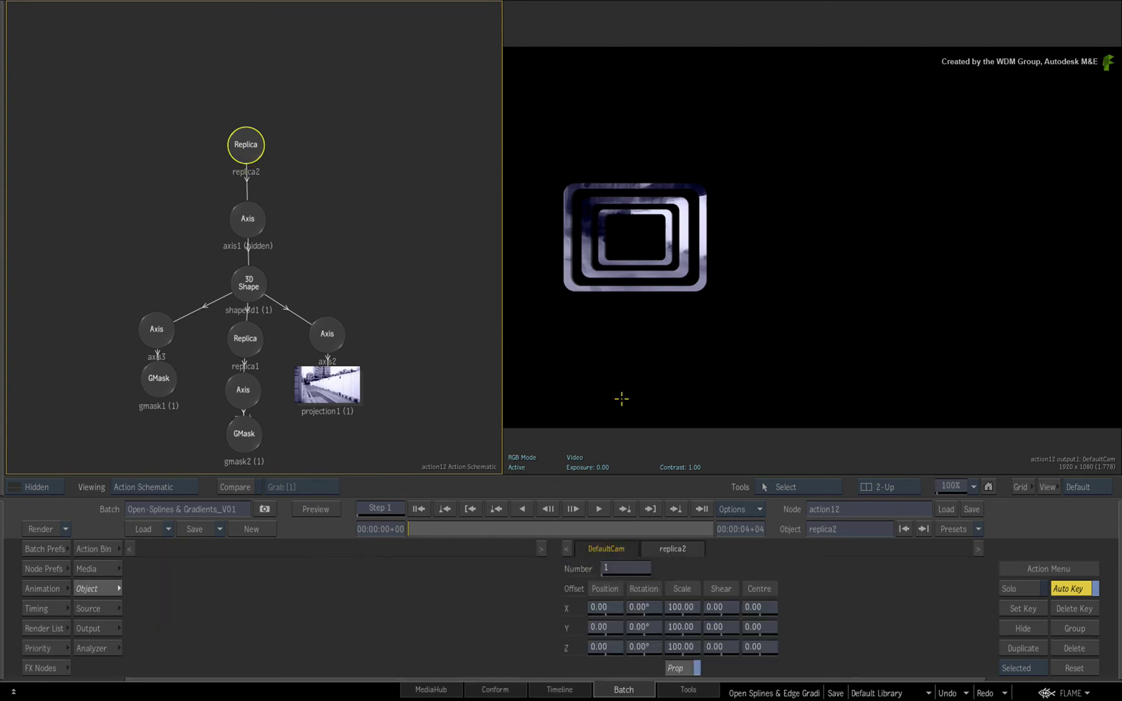
Set replica2 to 20 copies with a -185 Y position offset and 40° Y rotation offset
click(626, 569)
text(20)
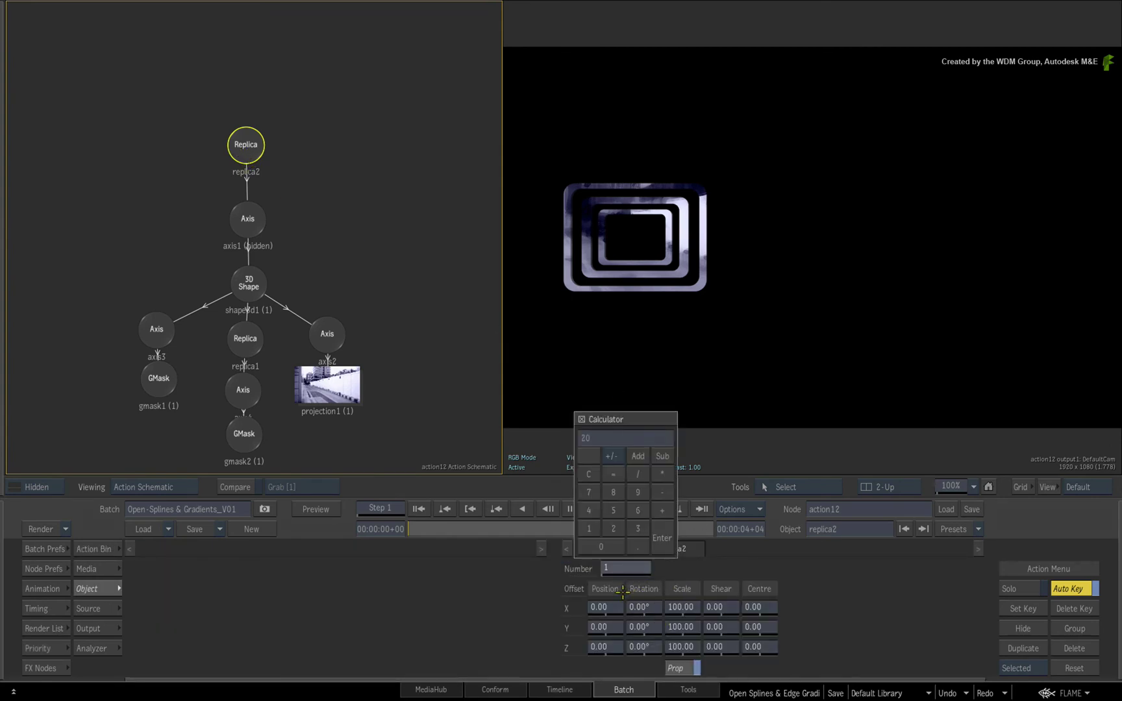
key(Return)
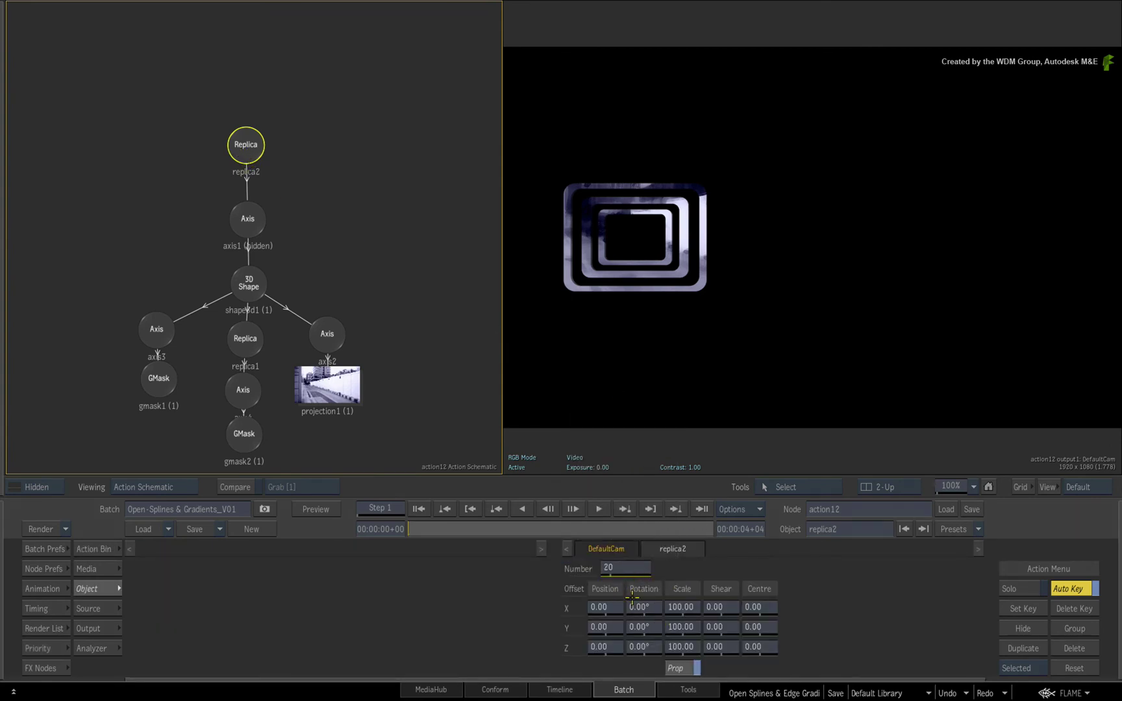
click(604, 627)
text(-18)
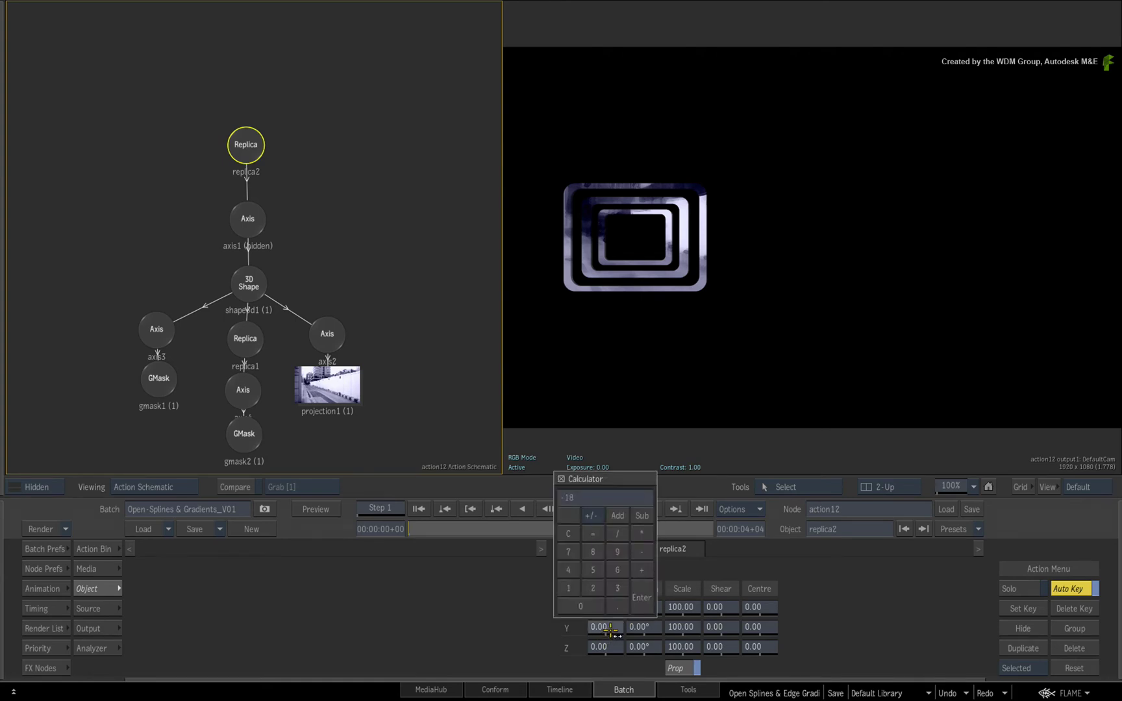
text(5)
key(Return)
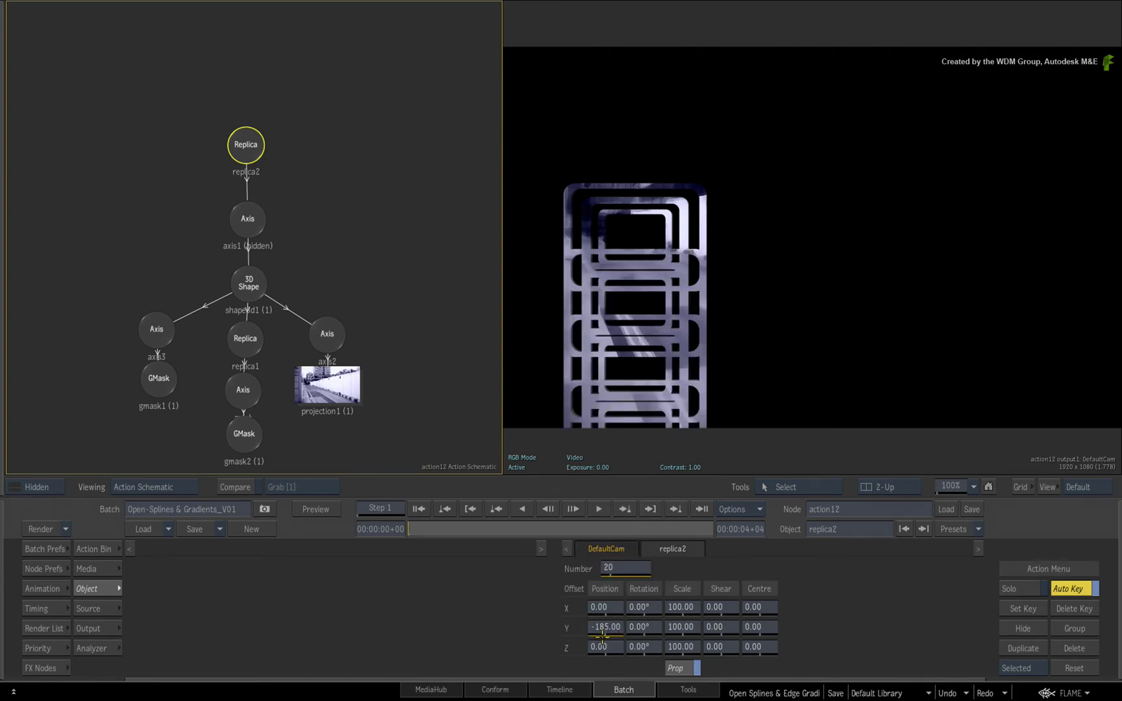
click(646, 628)
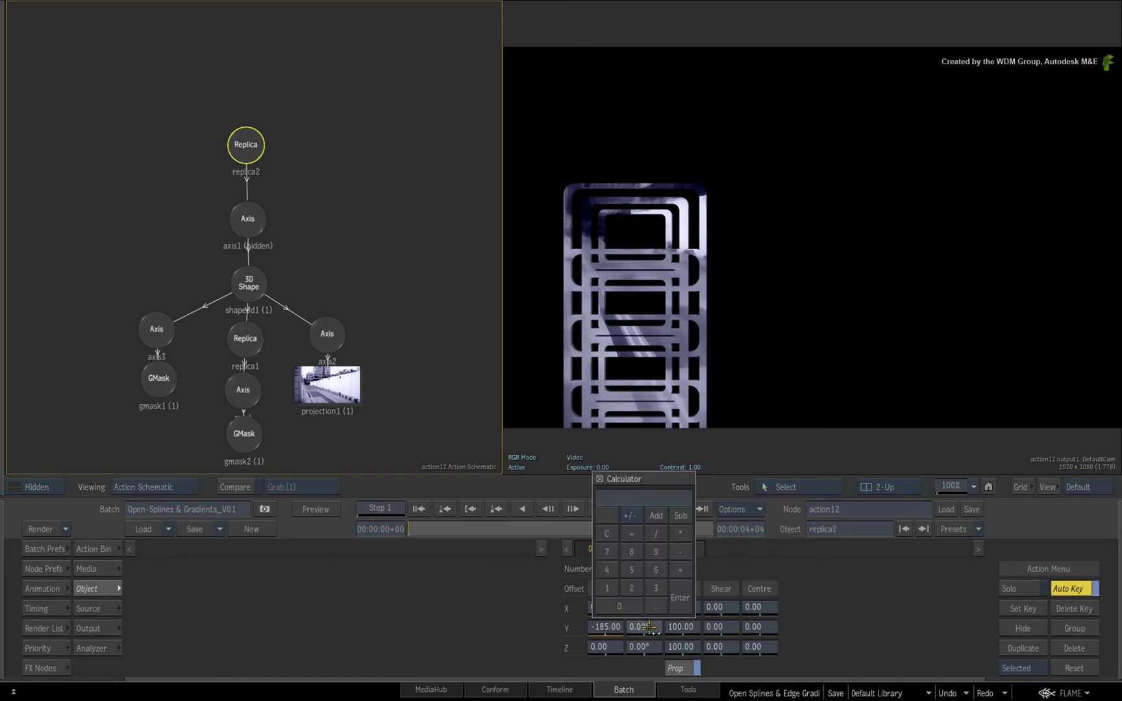
click(619, 606)
click(680, 598)
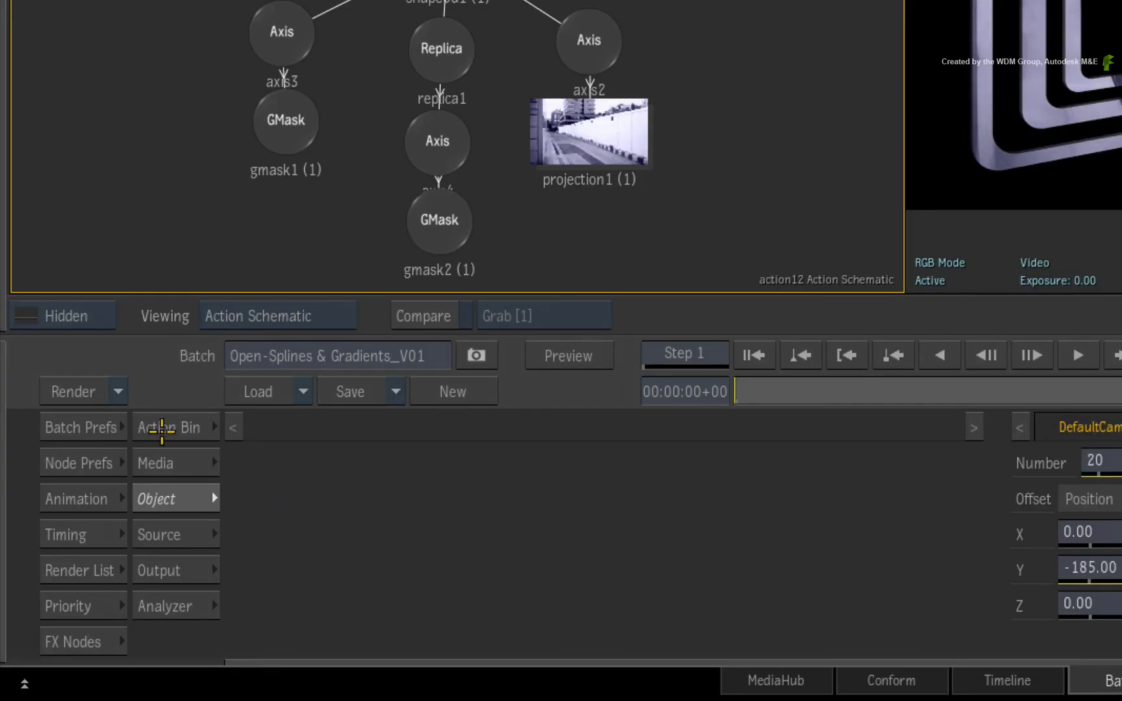
Add a new axis above replica2 and move the frame chain below the frame (Y -704)
click(90, 549)
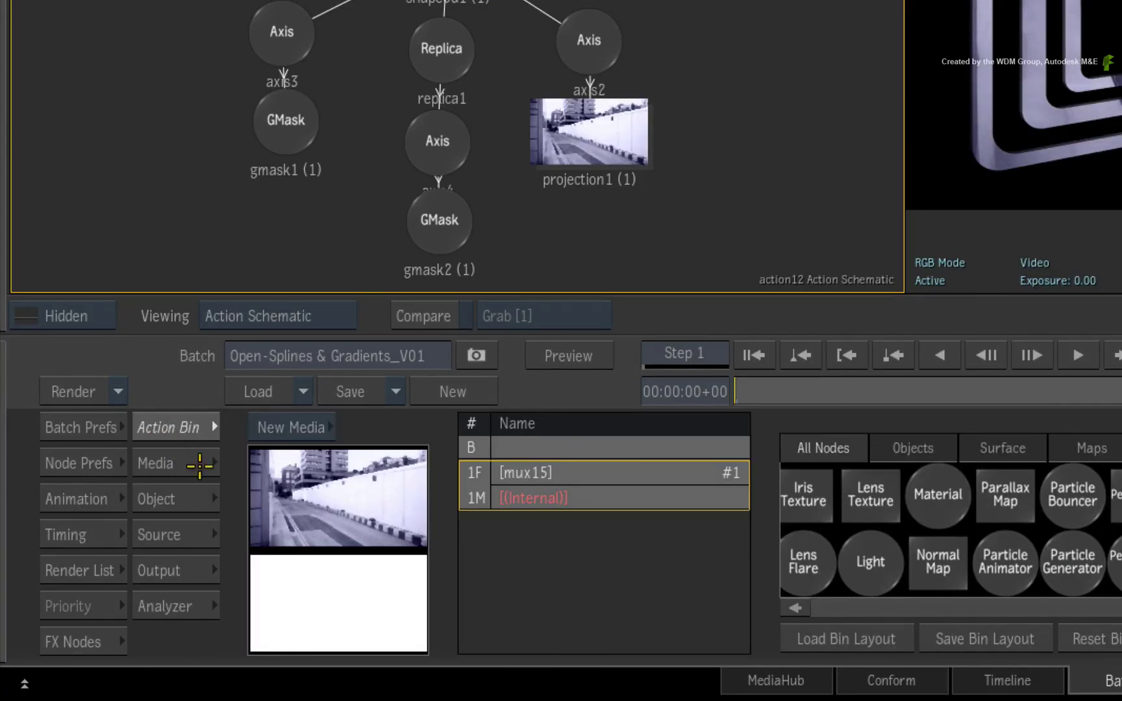
scroll(927, 506, left, 10)
drag(1052, 512, 559, 85)
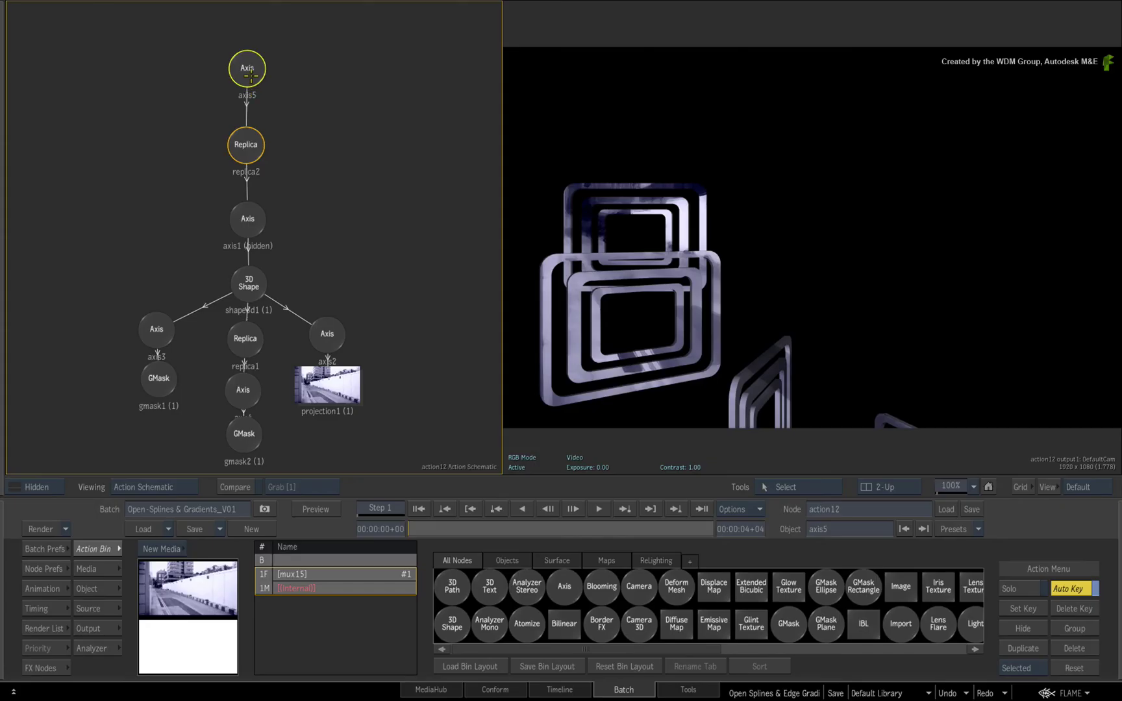
click(550, 92)
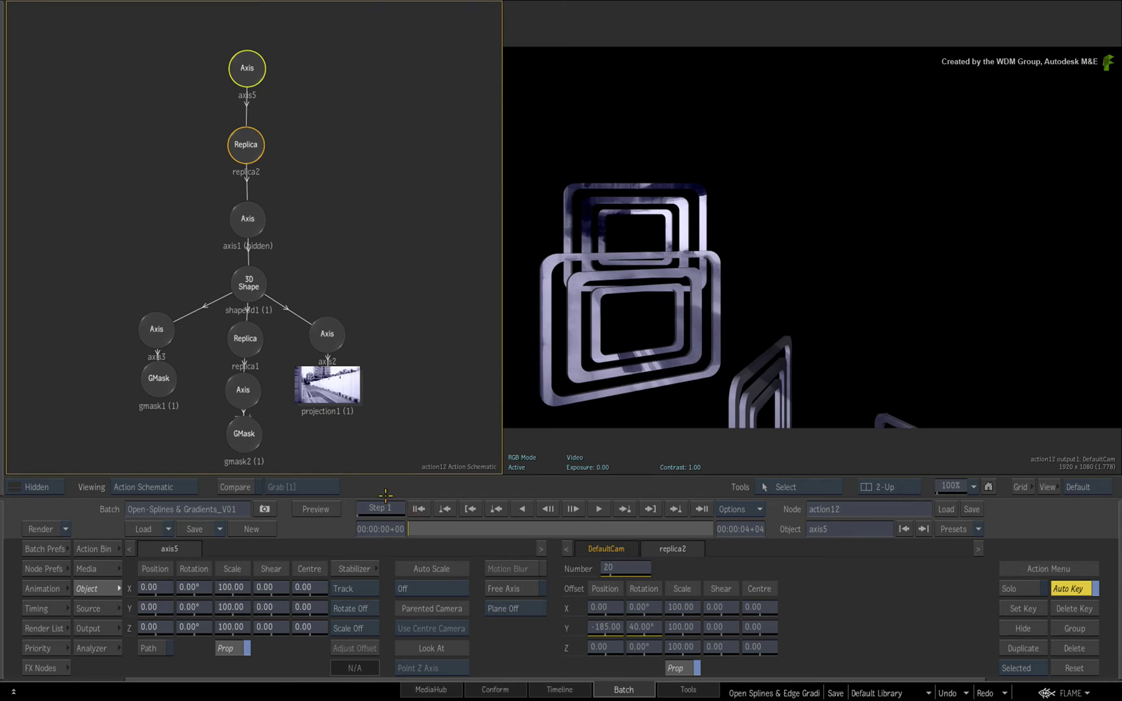
click(194, 609)
mouse_move(159, 609)
mouse_down()
mouse_move(117, 598)
mouse_move(141, 613)
mouse_up()
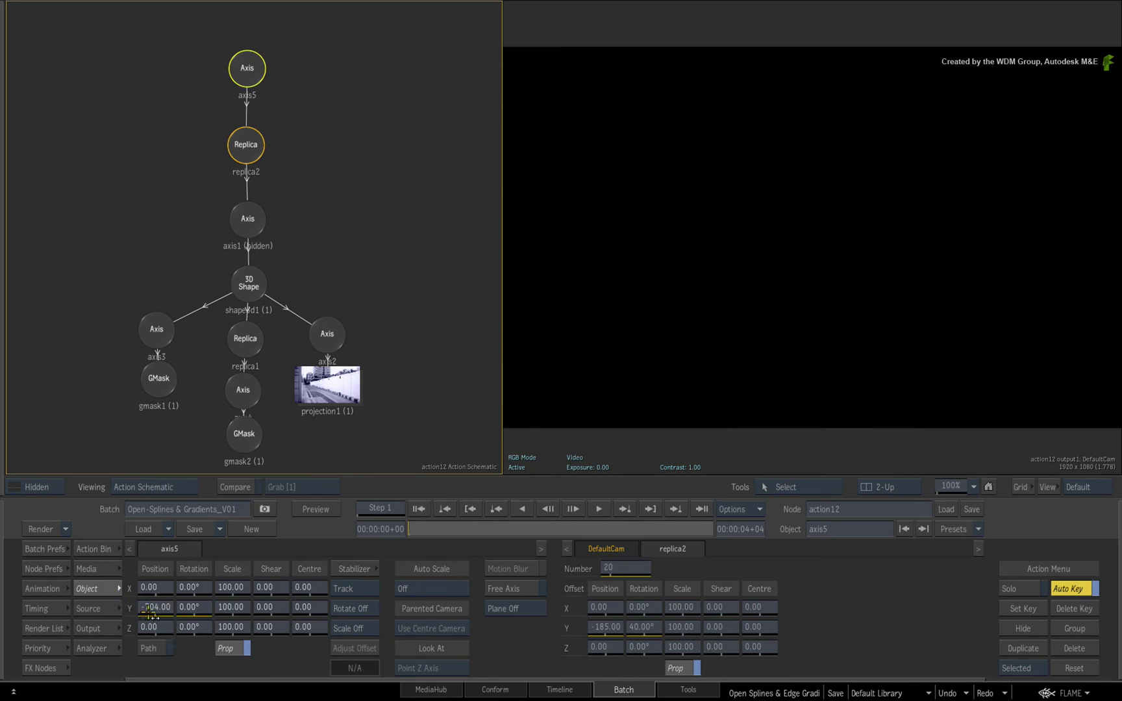
At the last frame, key the new axis to a 360° Y spin and Y position 4154
click(701, 509)
click(198, 608)
text(360)
click(230, 571)
drag(154, 609, 408, 552)
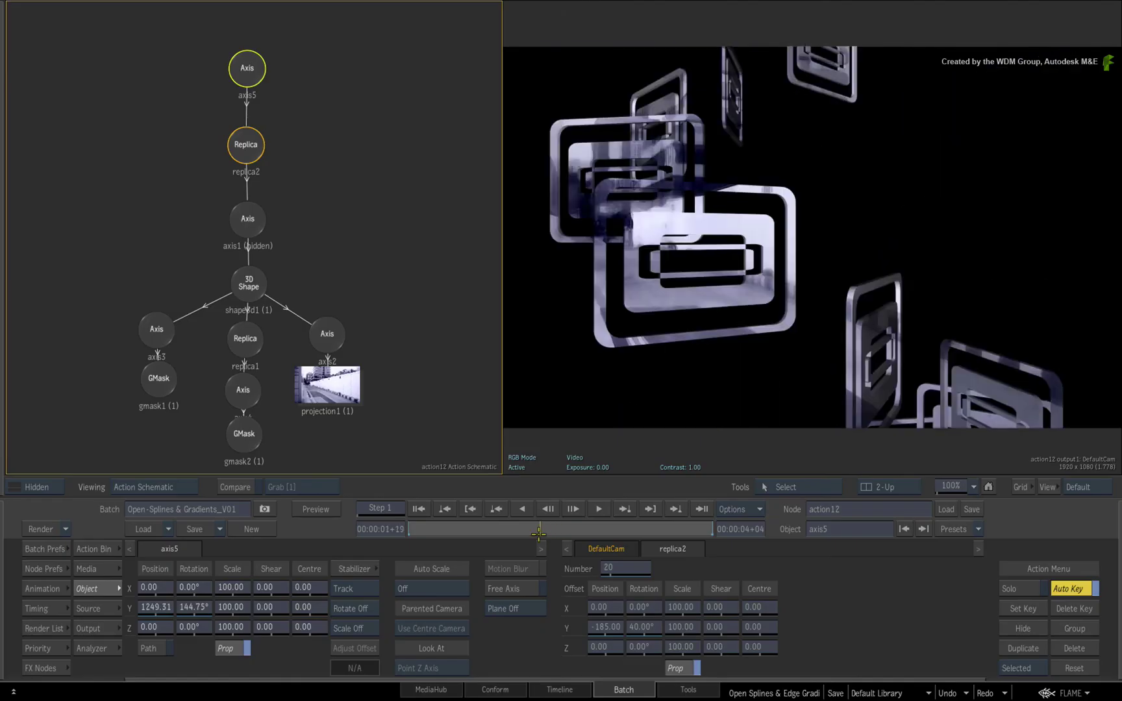
Scrub back to 00:00:01+08, where the frame chain curves up the right side
drag(538, 532, 506, 532)
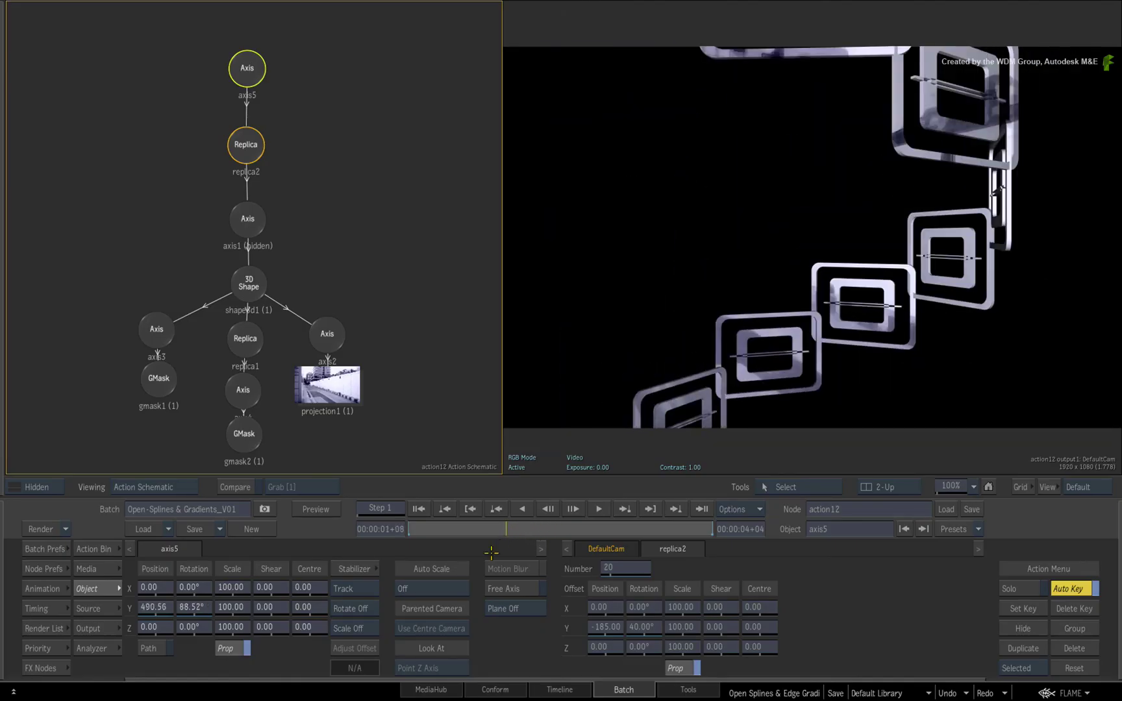